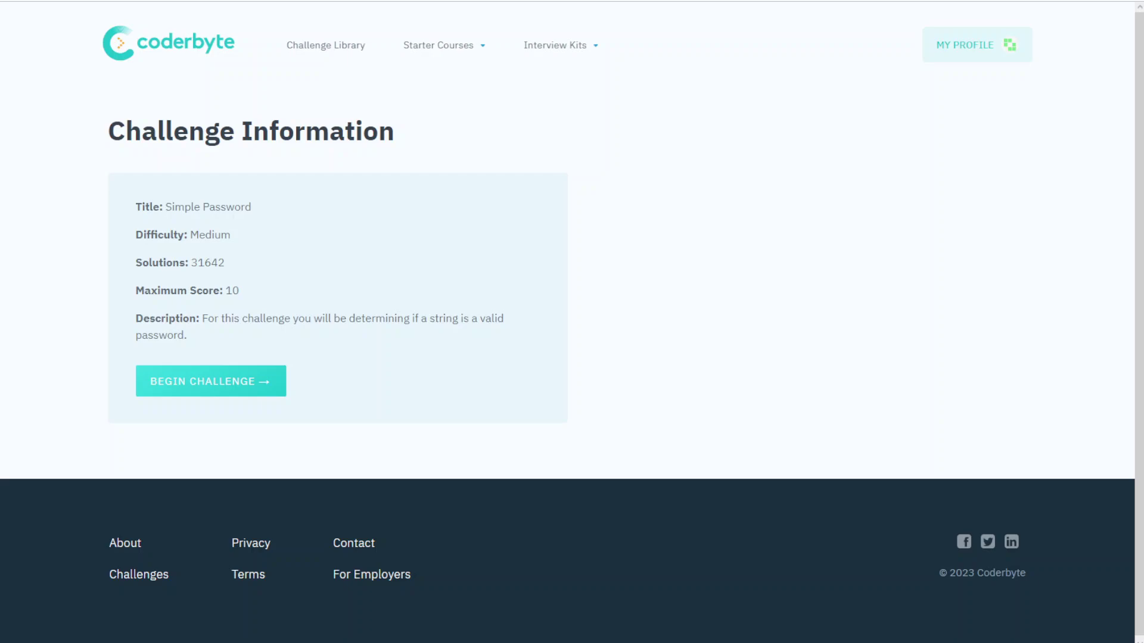
Begin the Simple Password challenge to bring up its rules and JavaScript starter code.
click(212, 390)
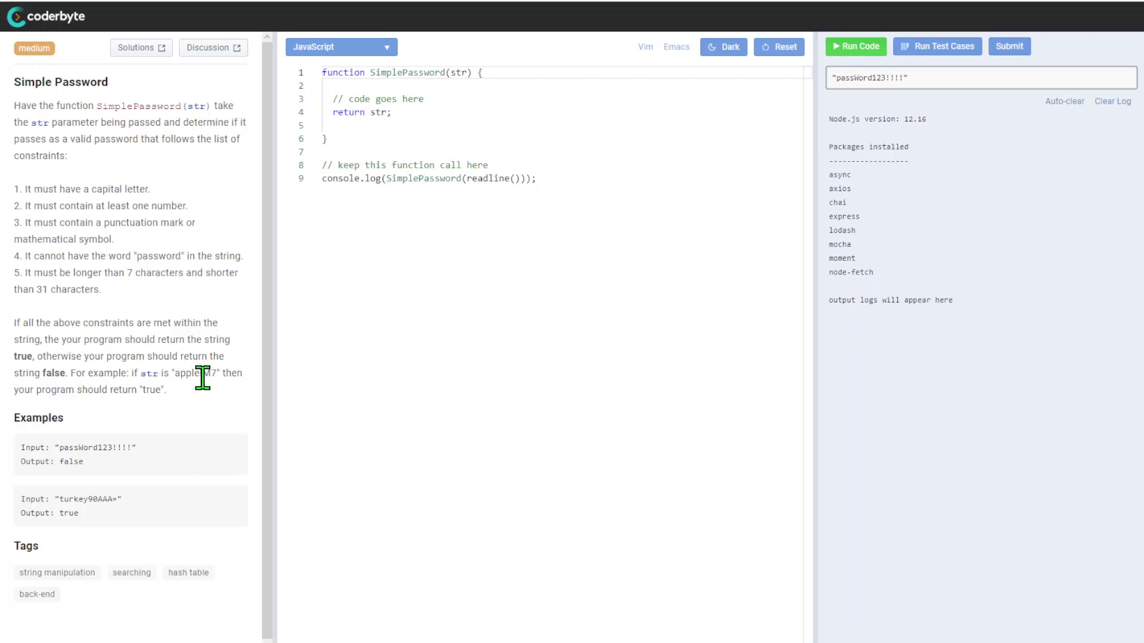
drag(206, 372, 197, 373)
click(203, 376)
drag(89, 461, 63, 446)
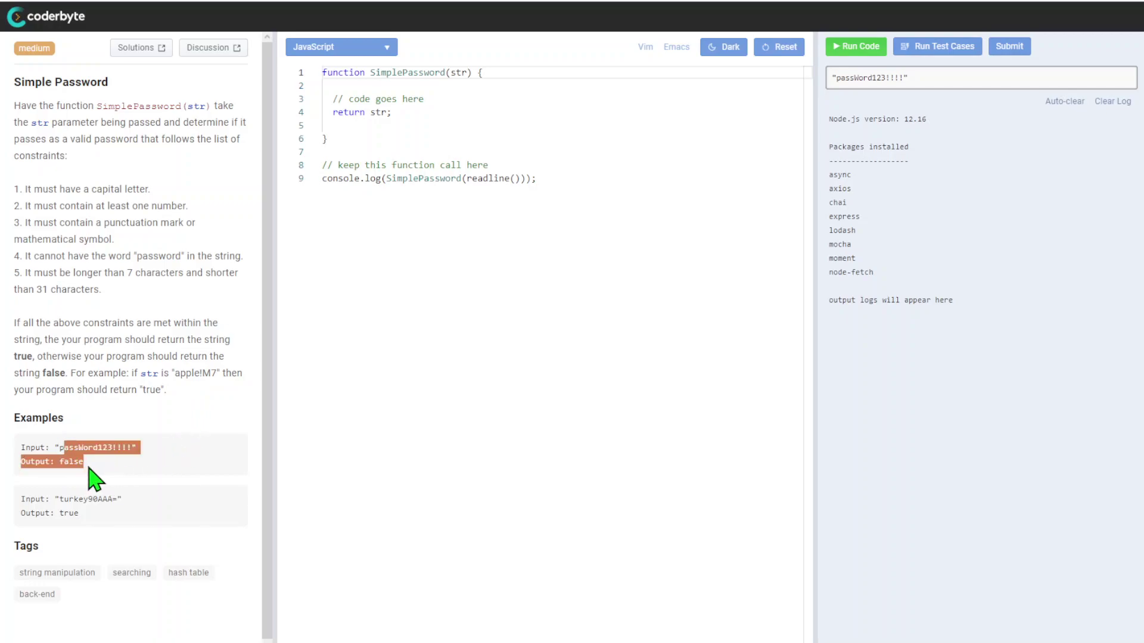
click(89, 470)
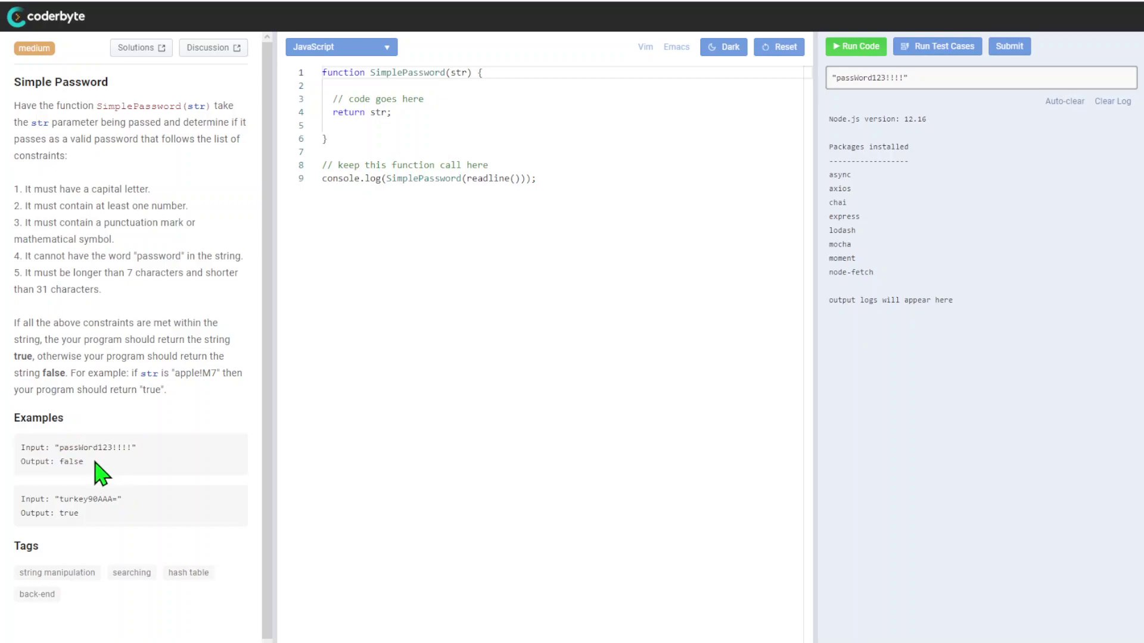
drag(97, 447, 58, 447)
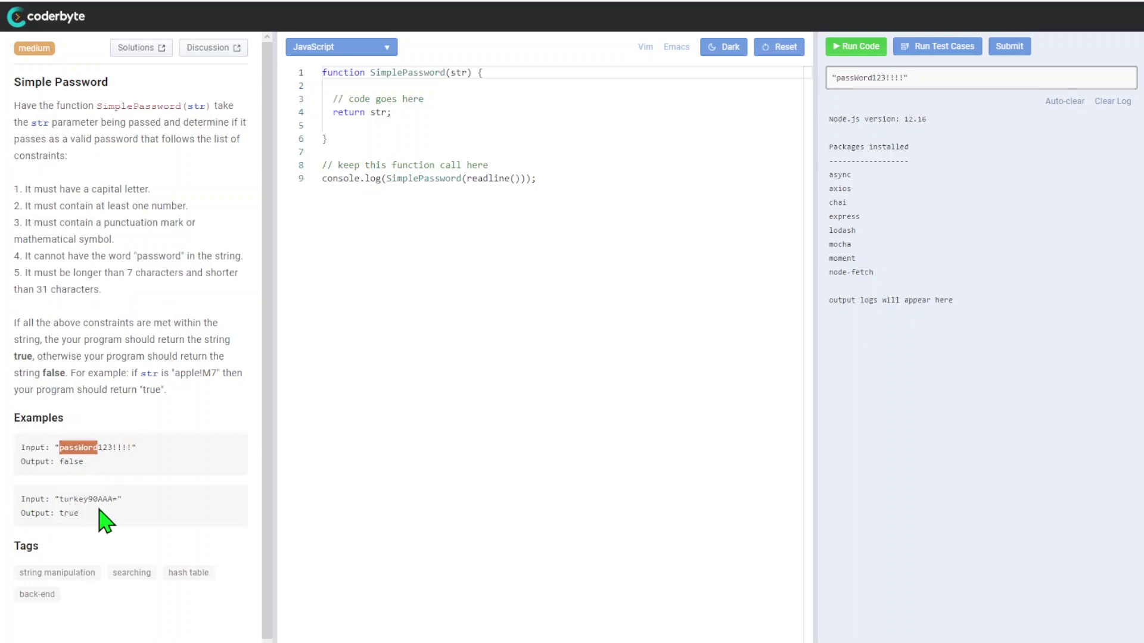
drag(78, 447, 88, 447)
drag(115, 500, 63, 500)
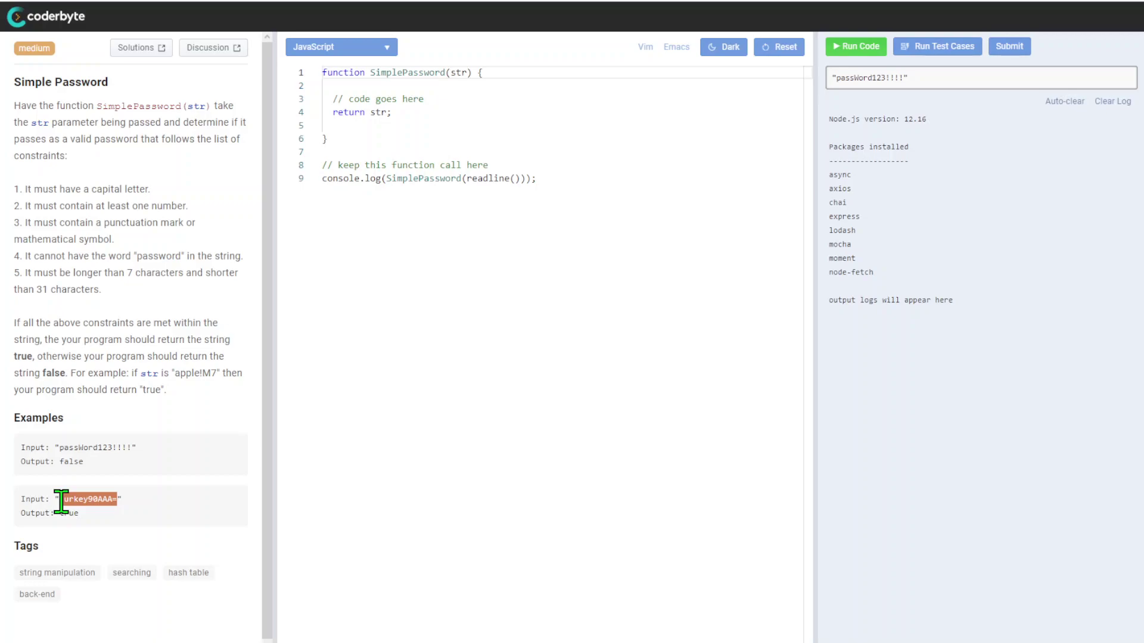
click(140, 547)
drag(96, 469, 70, 447)
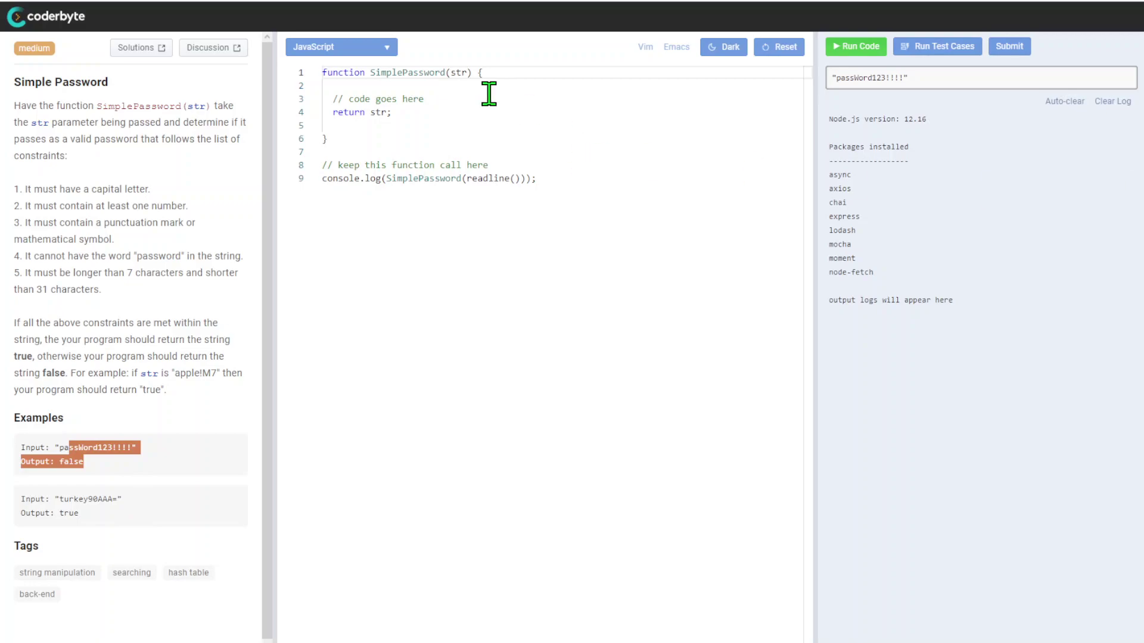
Reselect JavaScript in the language dropdown to reload the starter code, then empty the output log.
click(387, 49)
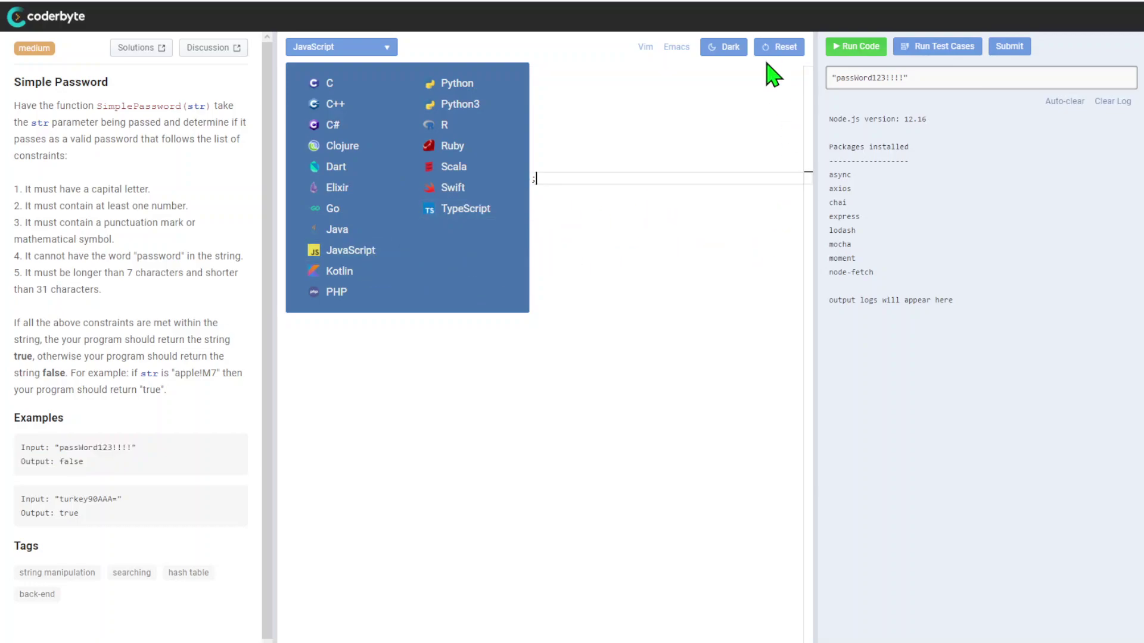
click(344, 252)
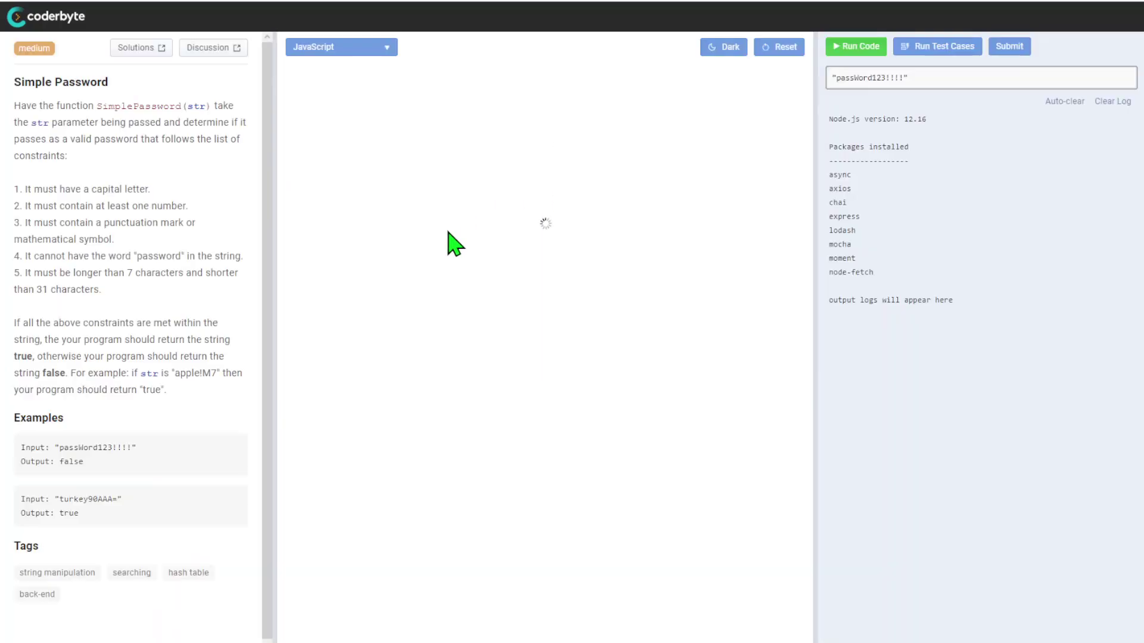
click(727, 50)
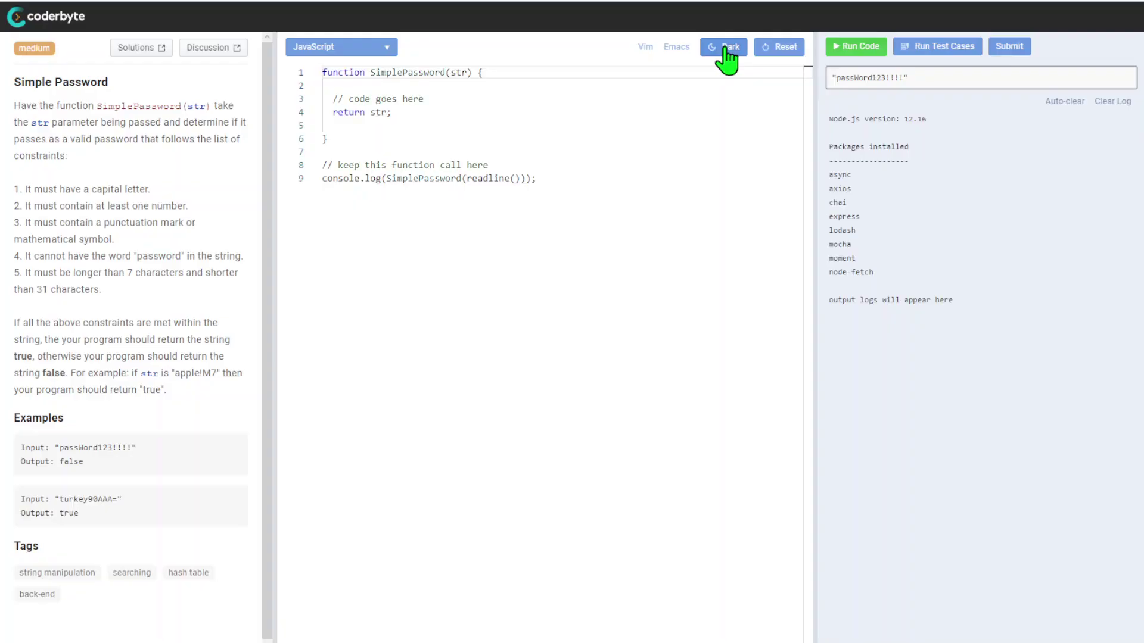
click(1108, 105)
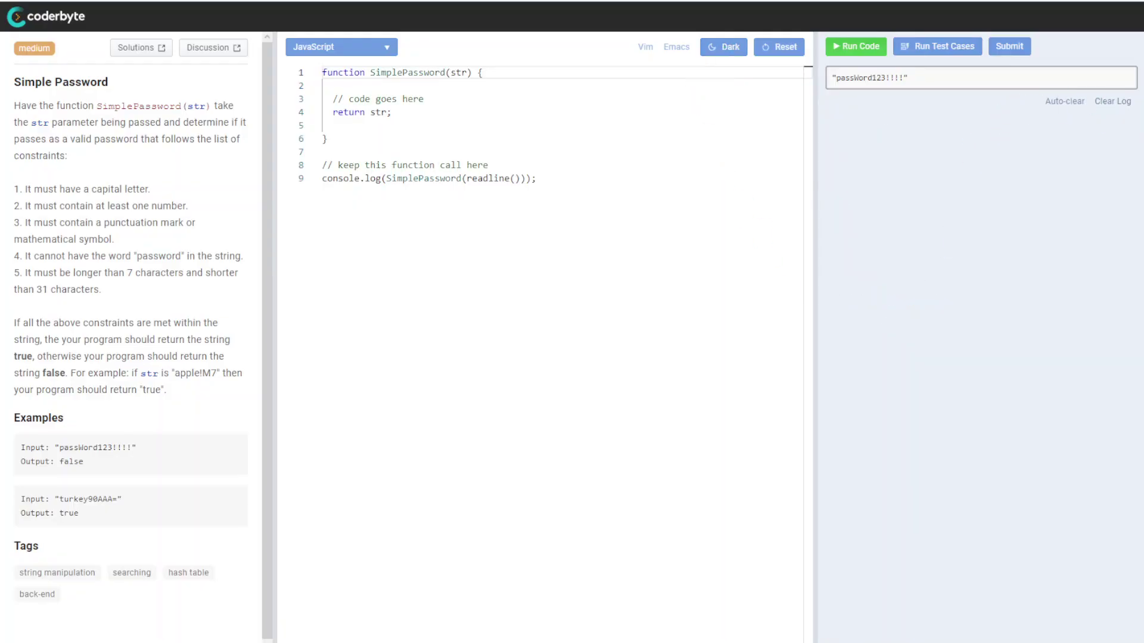
Paste the full SimplePassword solution over the starter code and inspect the length check and line 4 regex.
key(ctrl+a)
key(ctrl+v)
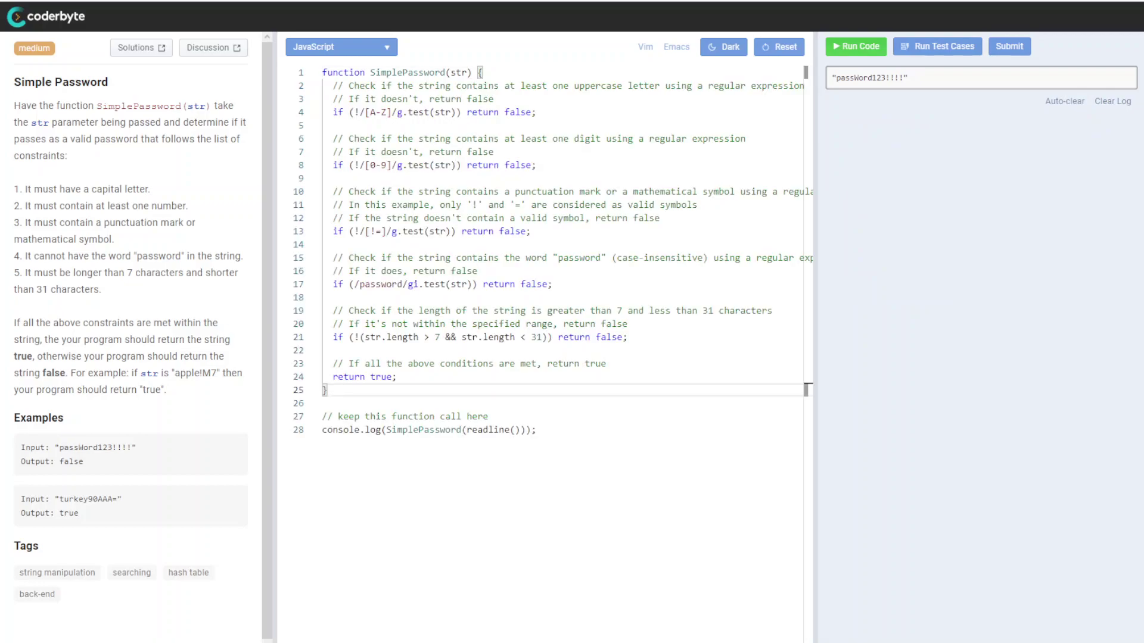
drag(324, 297, 477, 304)
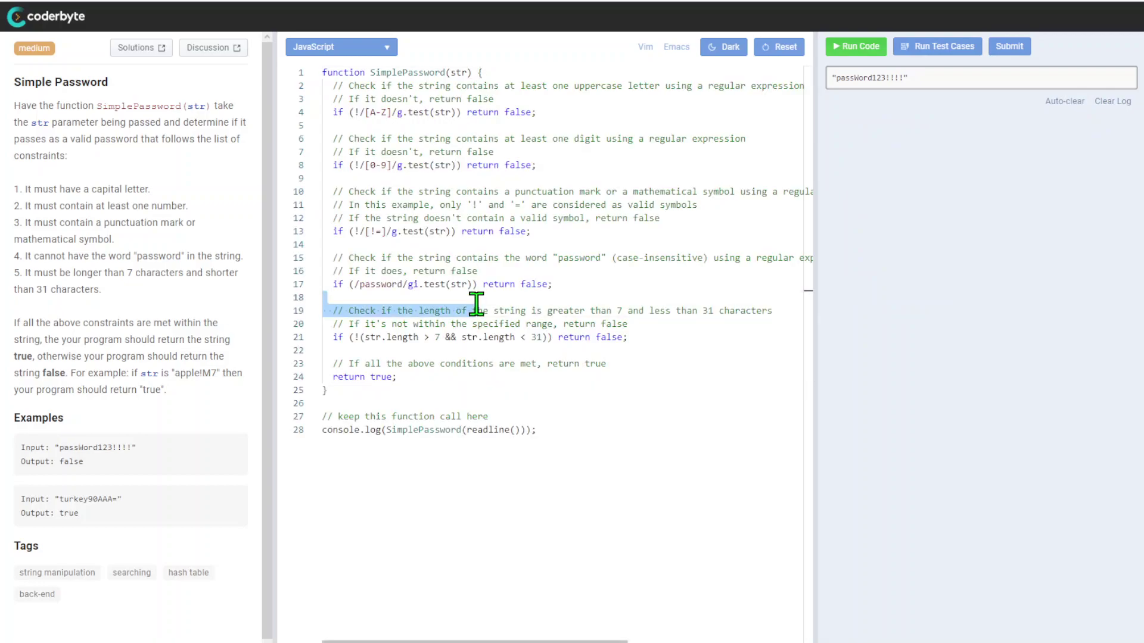
scroll(395, 278, right, 1)
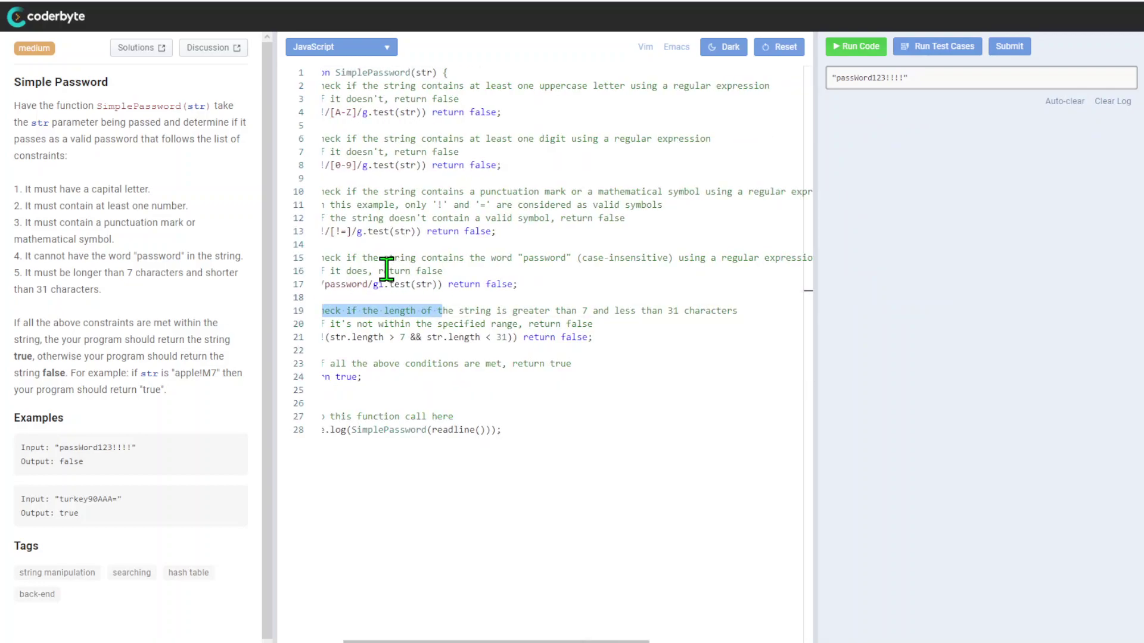
scroll(451, 637, left, 1)
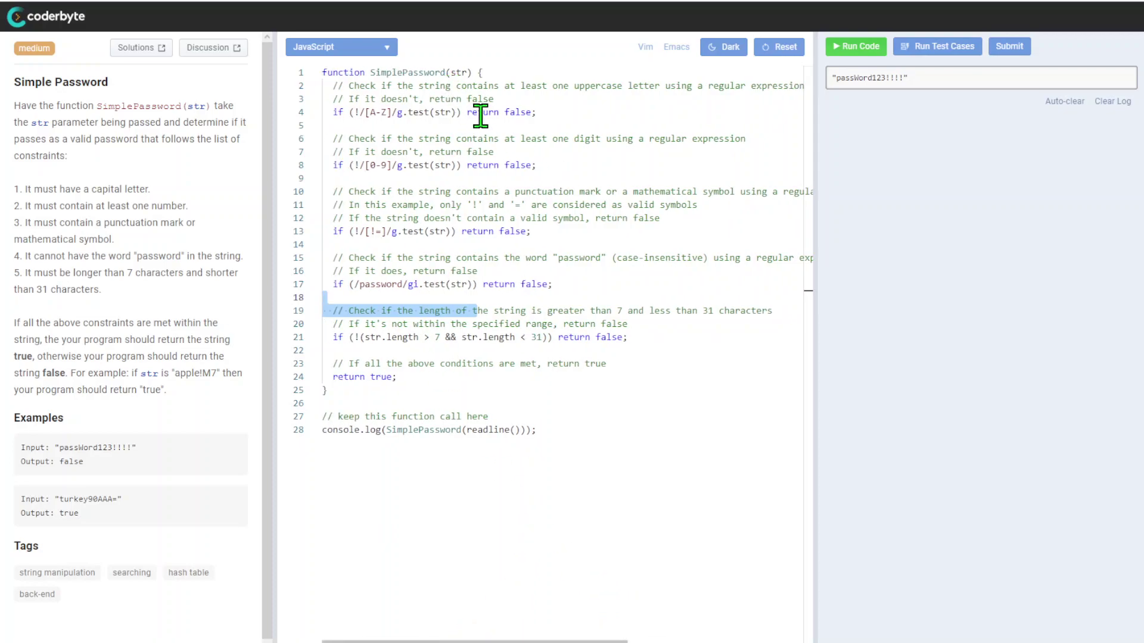
drag(390, 112, 402, 109)
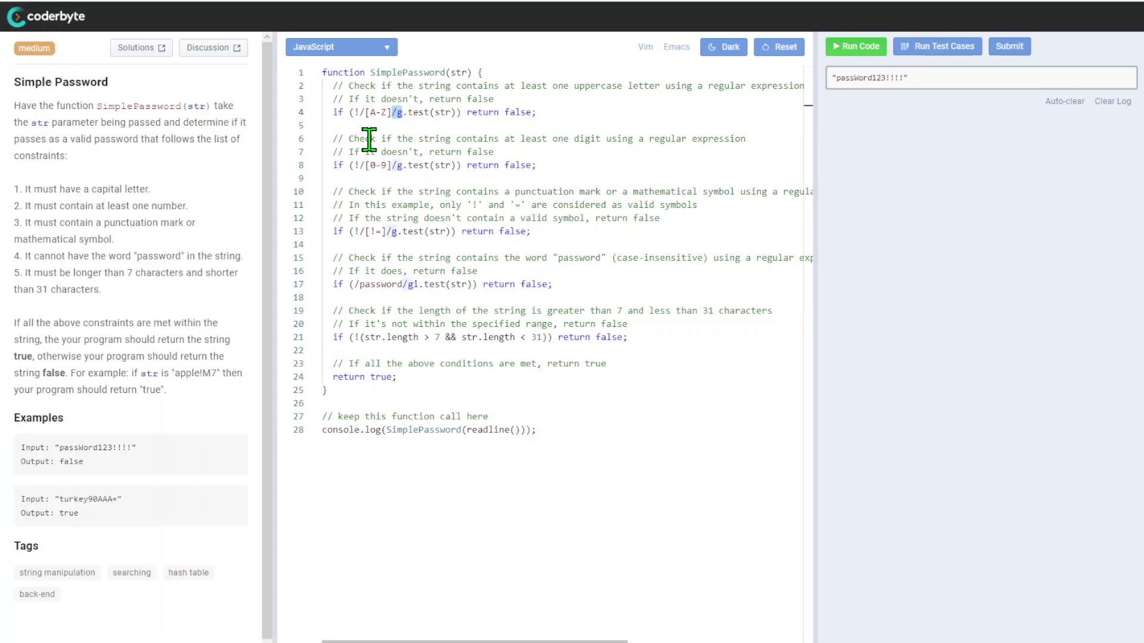
click(403, 152)
click(401, 115)
click(396, 114)
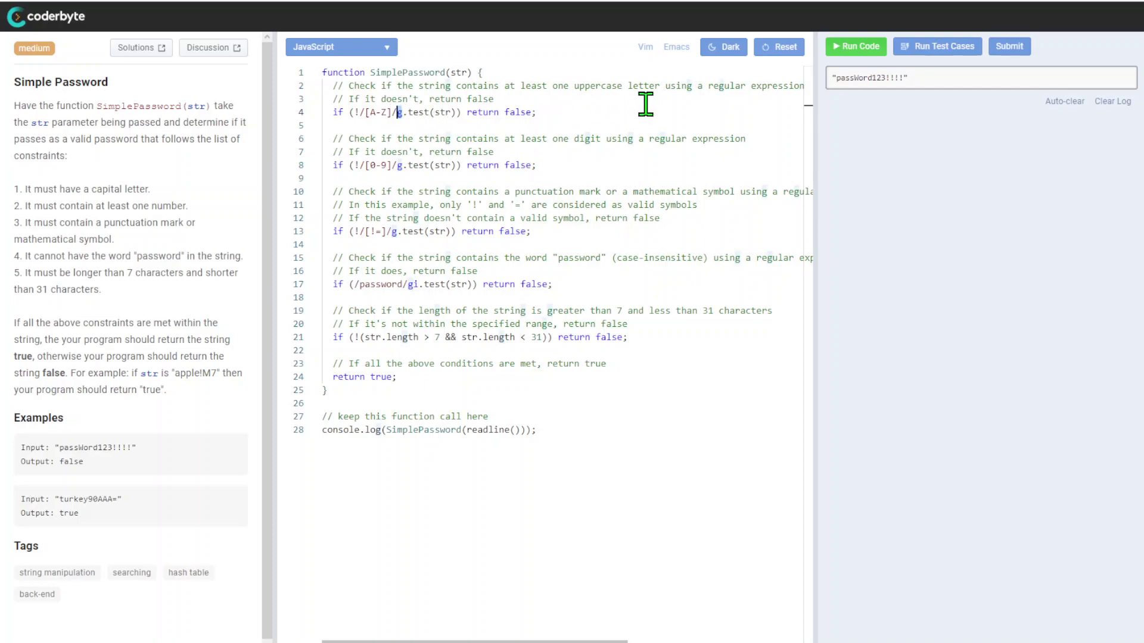
Review the uppercase-check comment, the line 3 comment, and the final return true line.
drag(429, 86, 617, 86)
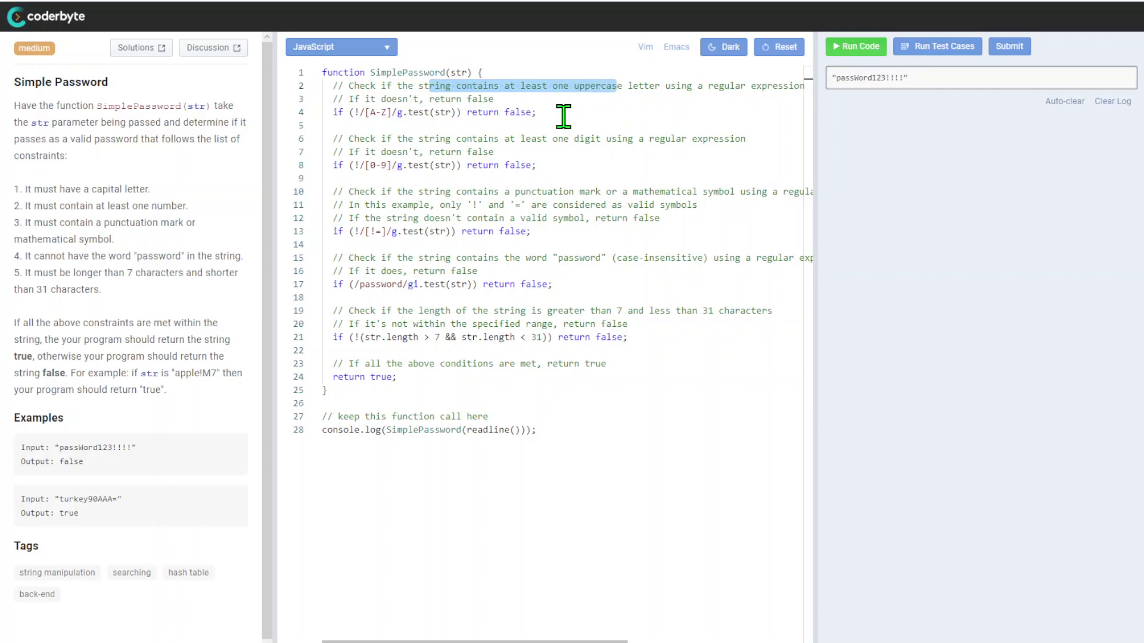
click(655, 85)
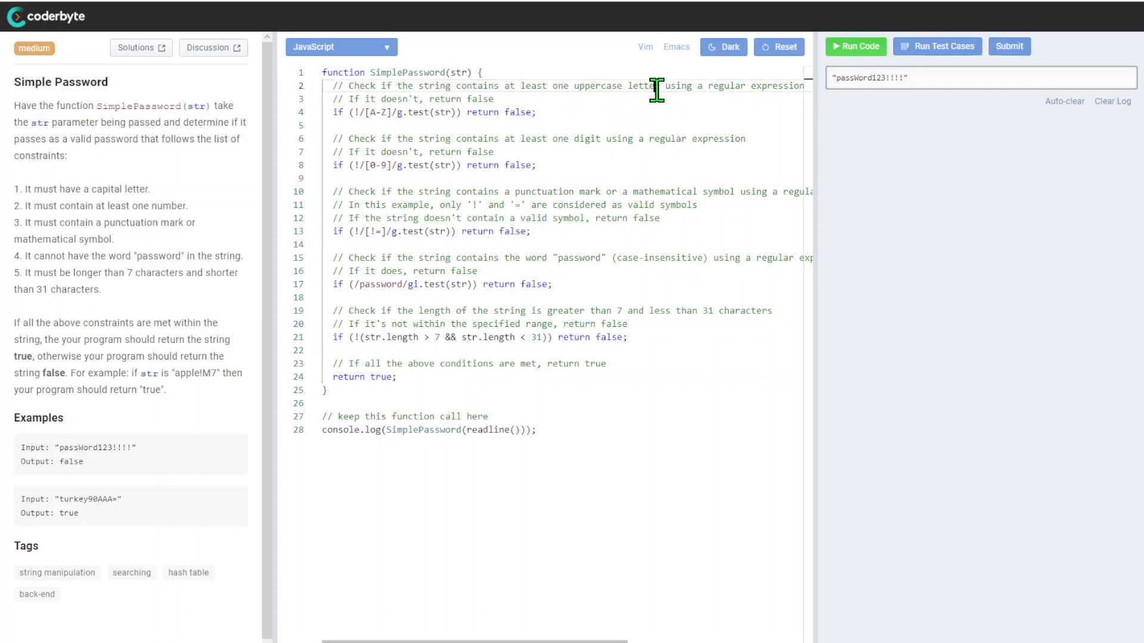
mouse_move(349, 98)
mouse_down()
mouse_move(536, 101)
mouse_move(343, 99)
mouse_up()
click(544, 104)
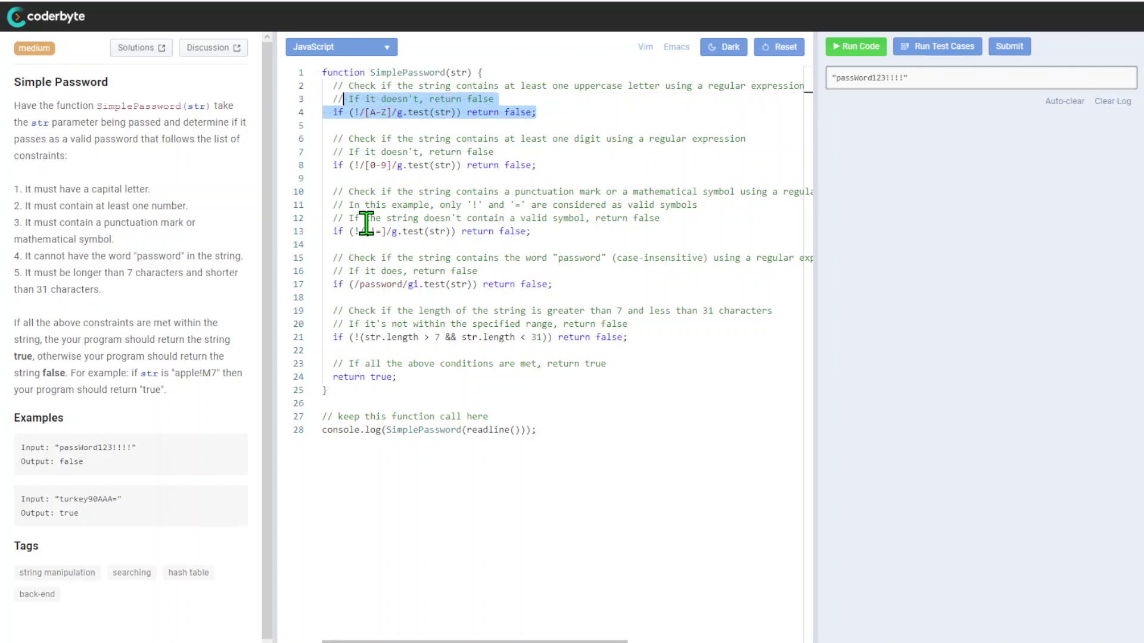
drag(397, 388, 322, 375)
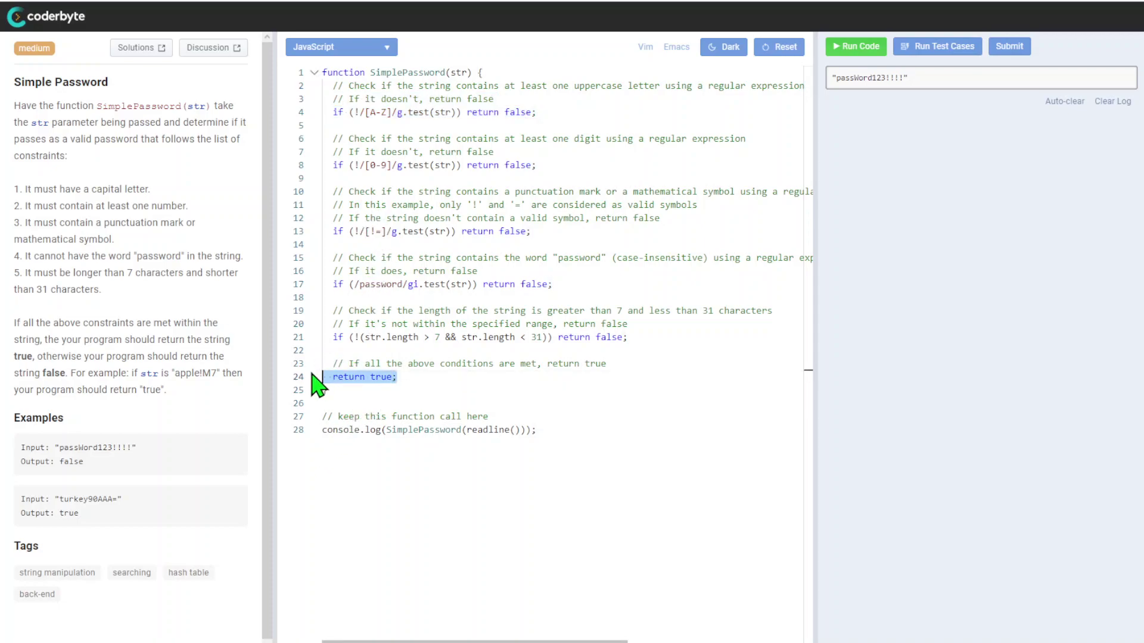
click(417, 100)
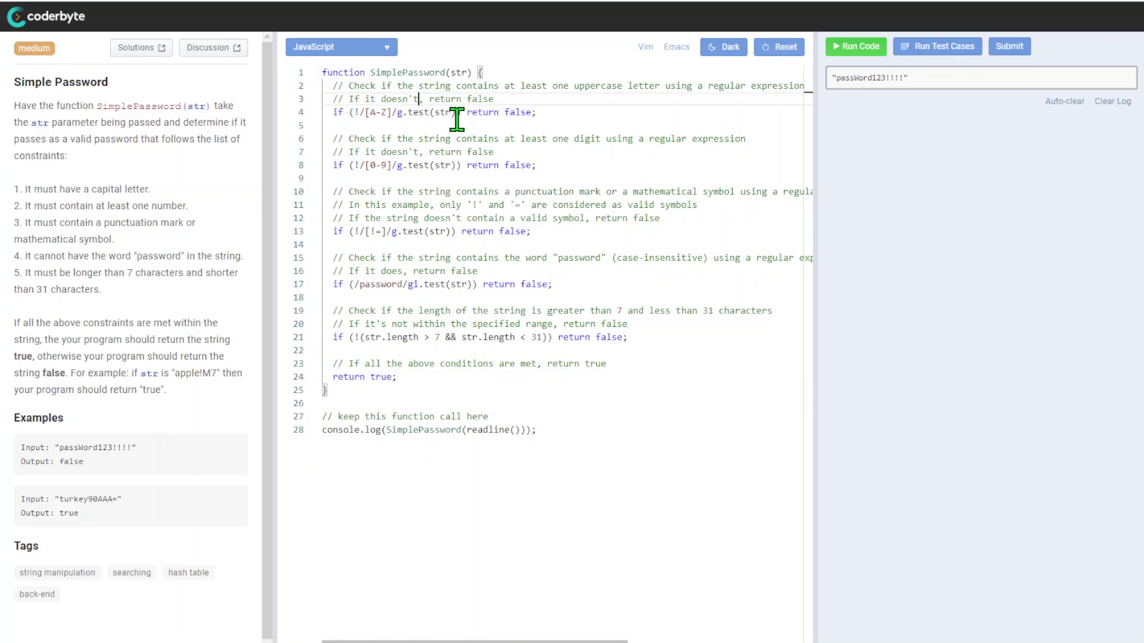
click(374, 112)
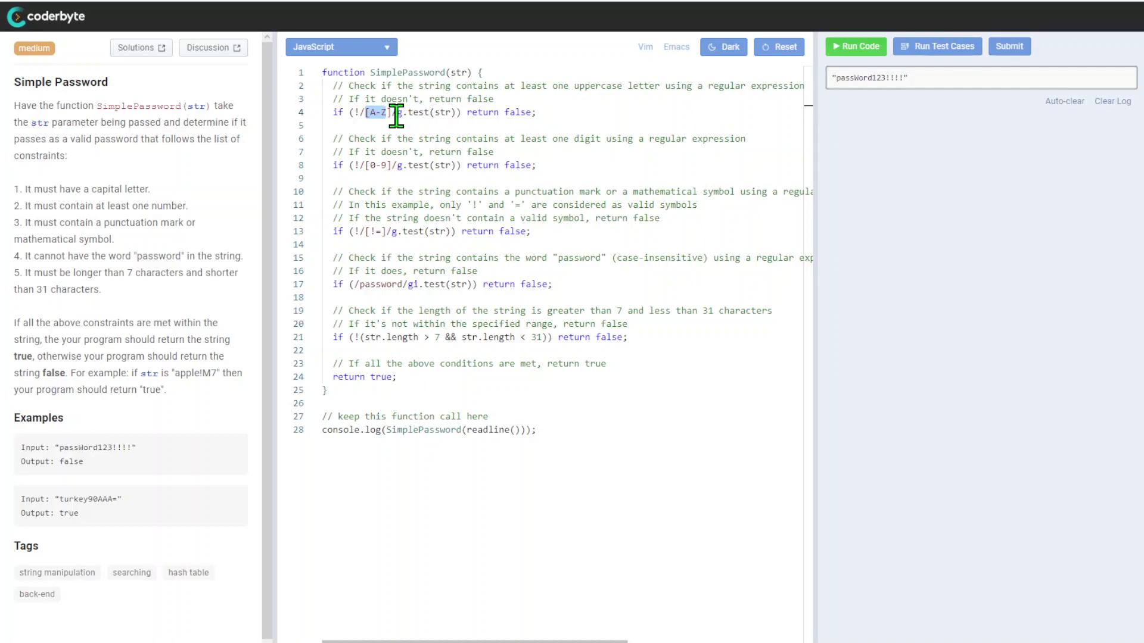
key(Left)
key(Left)
key(Left)
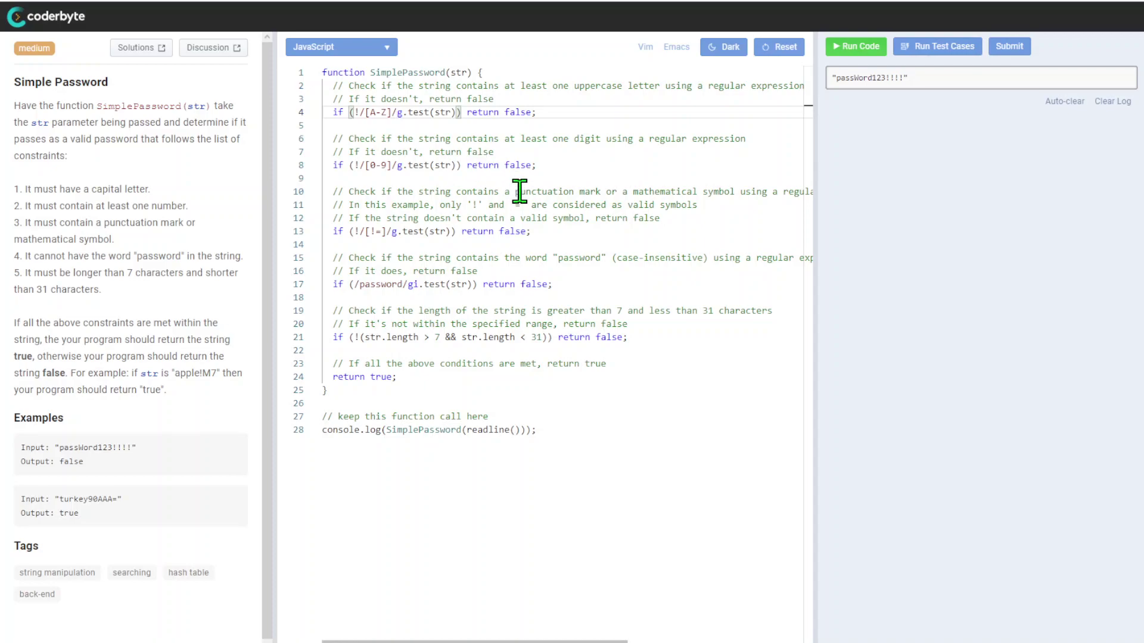
drag(365, 165, 386, 165)
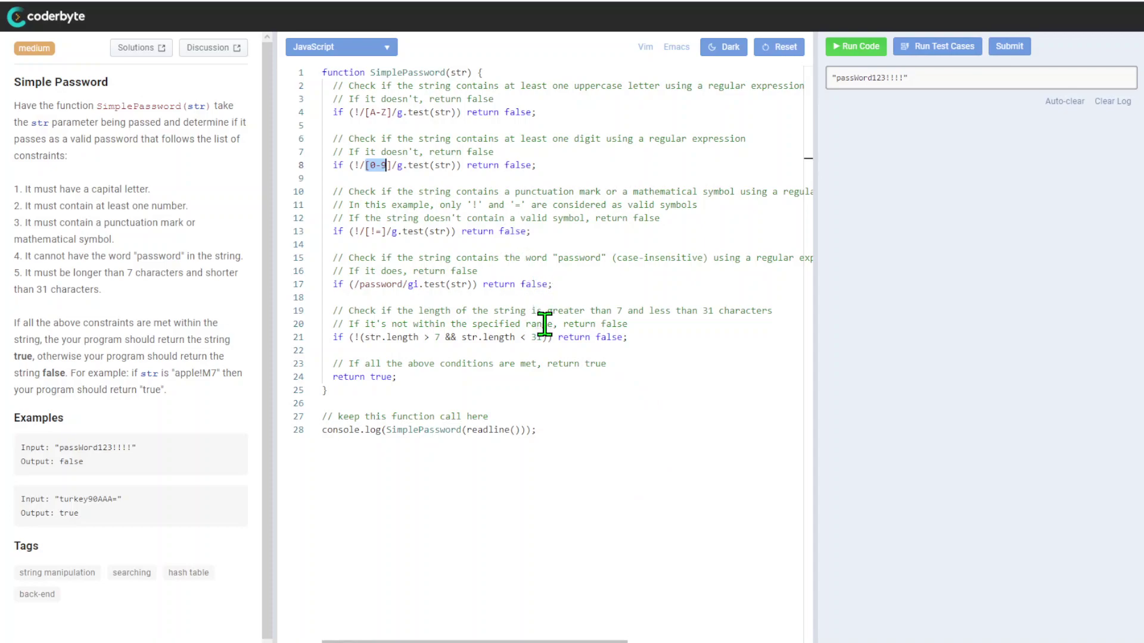
mouse_move(515, 191)
mouse_down()
mouse_move(717, 205)
mouse_move(408, 205)
mouse_move(696, 205)
mouse_up()
click(463, 204)
drag(369, 218, 666, 218)
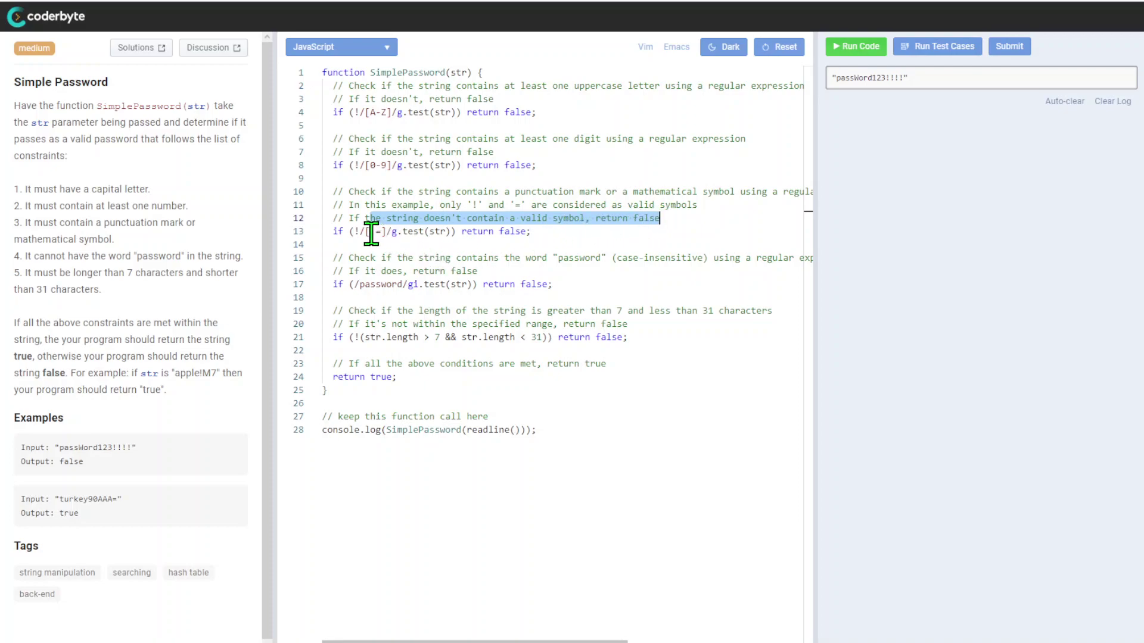
drag(371, 231, 382, 231)
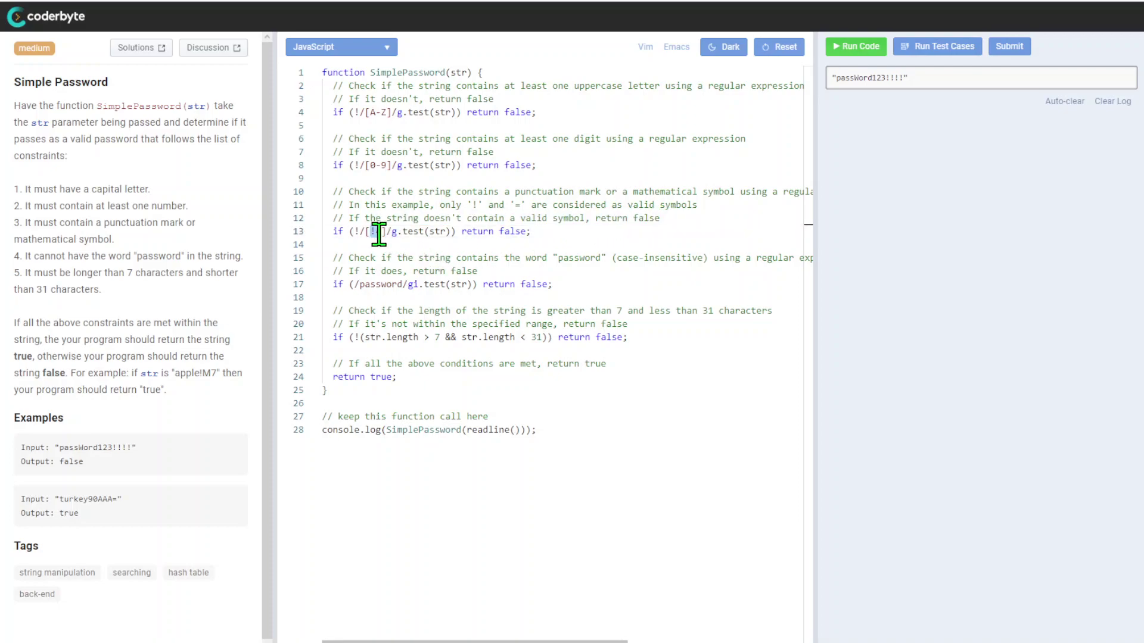
drag(383, 234, 376, 231)
mouse_move(506, 258)
mouse_down()
mouse_move(703, 258)
mouse_move(524, 257)
mouse_up()
click(393, 276)
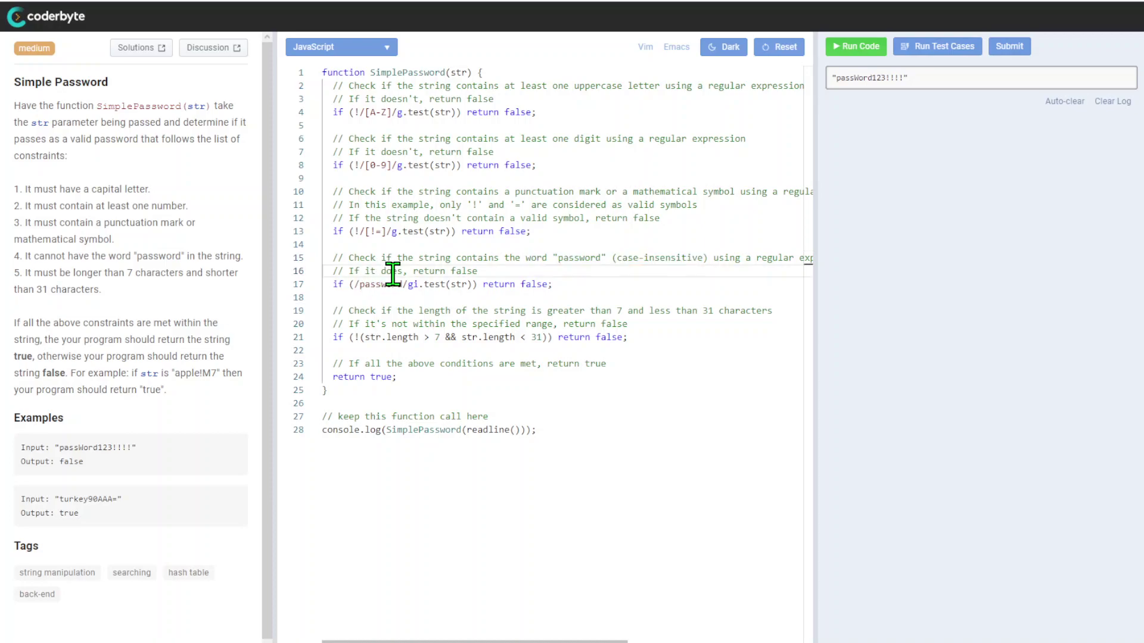
click(417, 287)
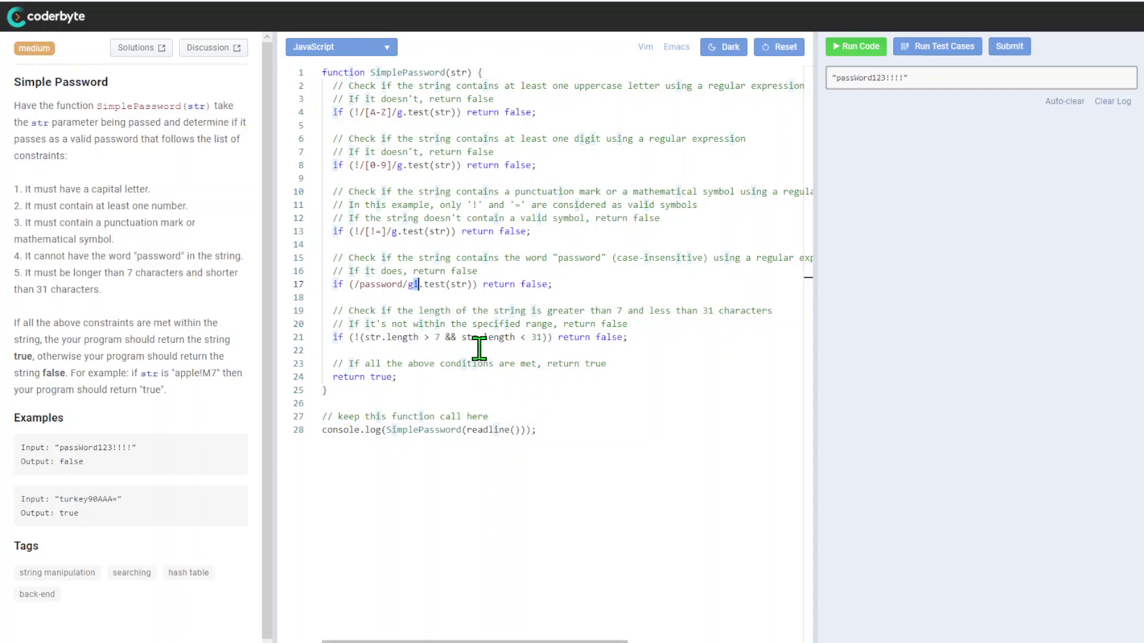
drag(444, 338, 424, 337)
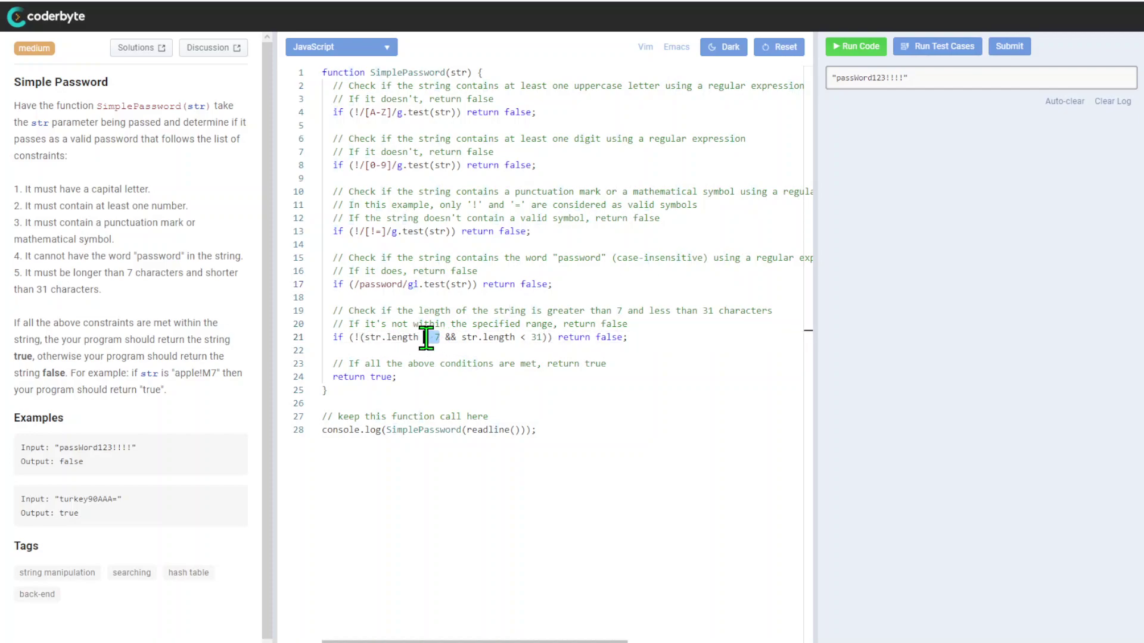
drag(542, 337, 497, 337)
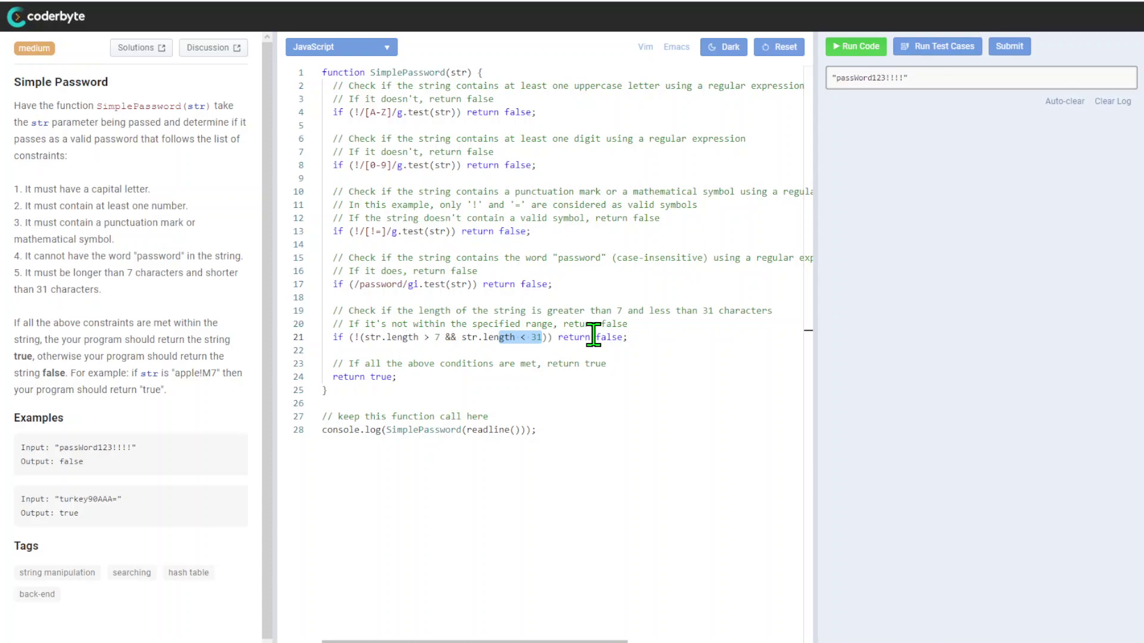
drag(628, 336, 479, 338)
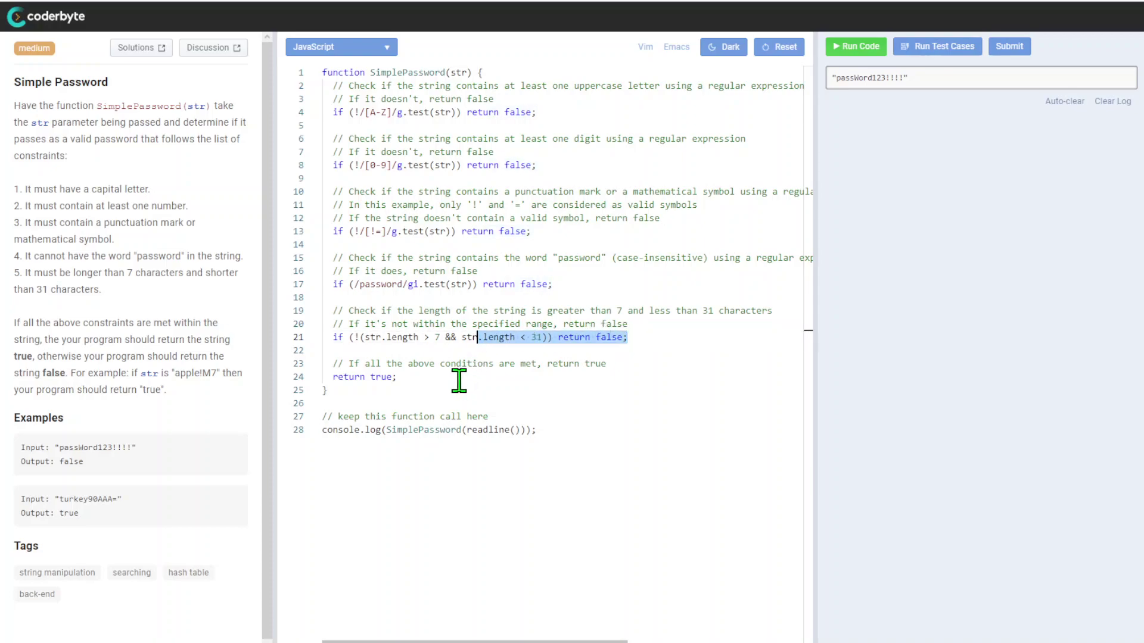
drag(411, 379, 309, 369)
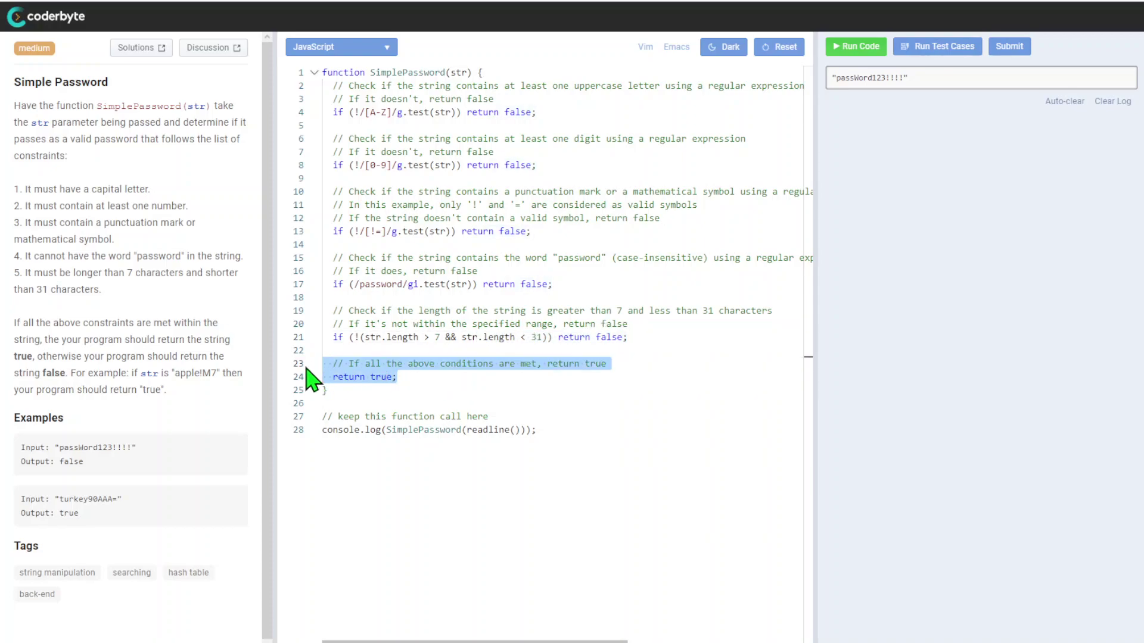
Run the sample tests, confirming turkey90AAA= (true) and passWord123!!!! (false) are both marked correct.
click(920, 179)
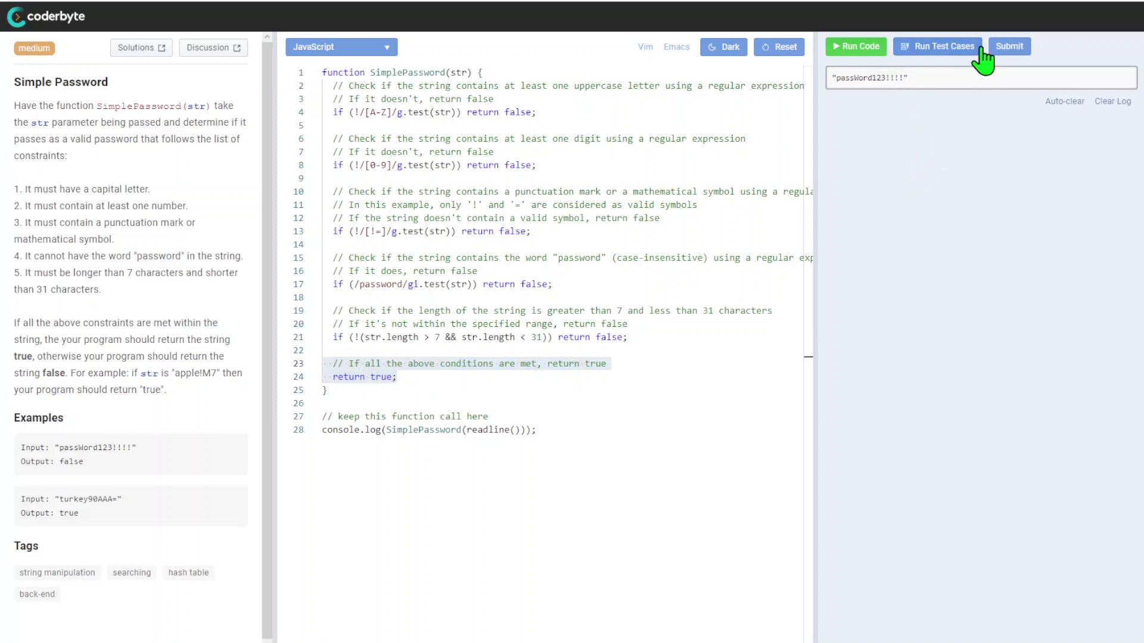
click(968, 56)
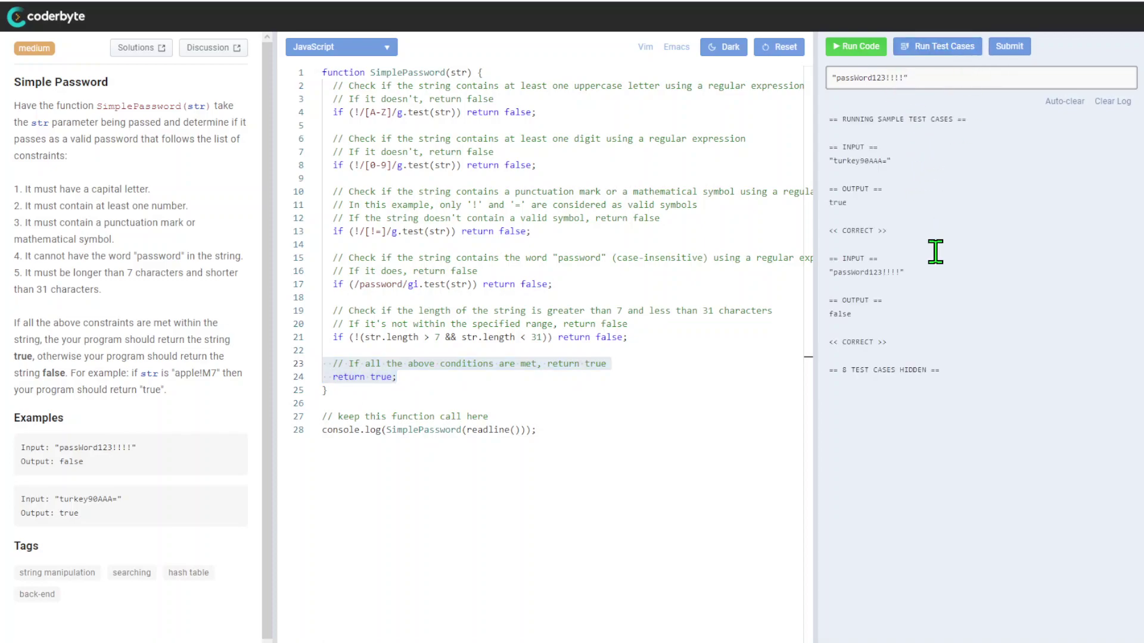
triple_click(907, 349)
click(886, 234)
click(538, 350)
drag(369, 232, 380, 233)
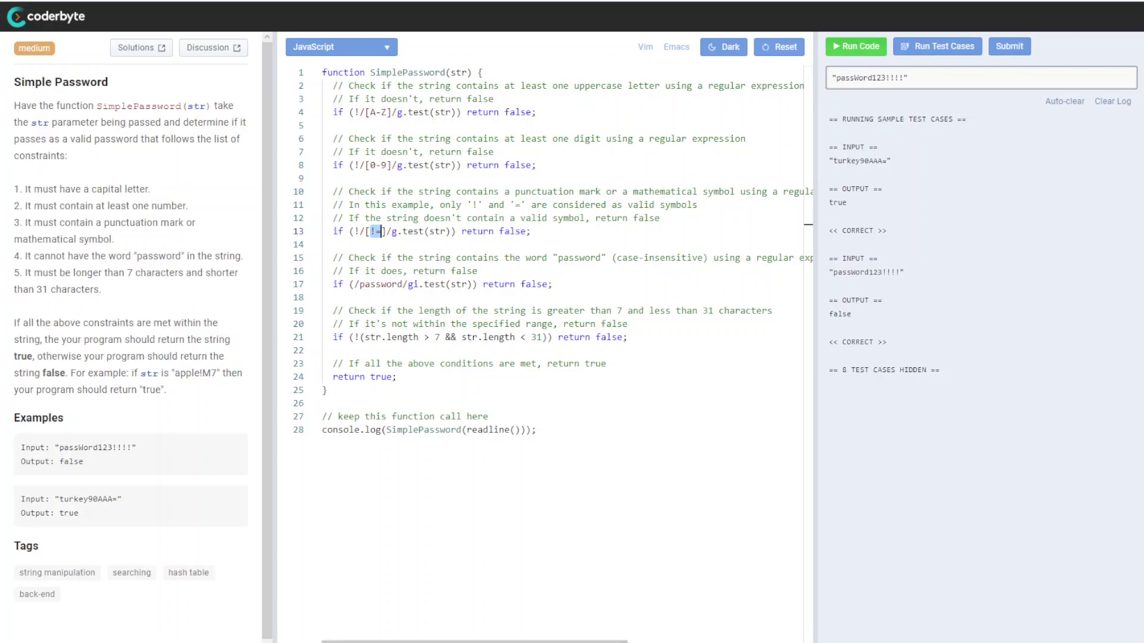
Submit and confirm the solution, then review its 4 test-case points, 5 time points, 9 total.
click(1004, 55)
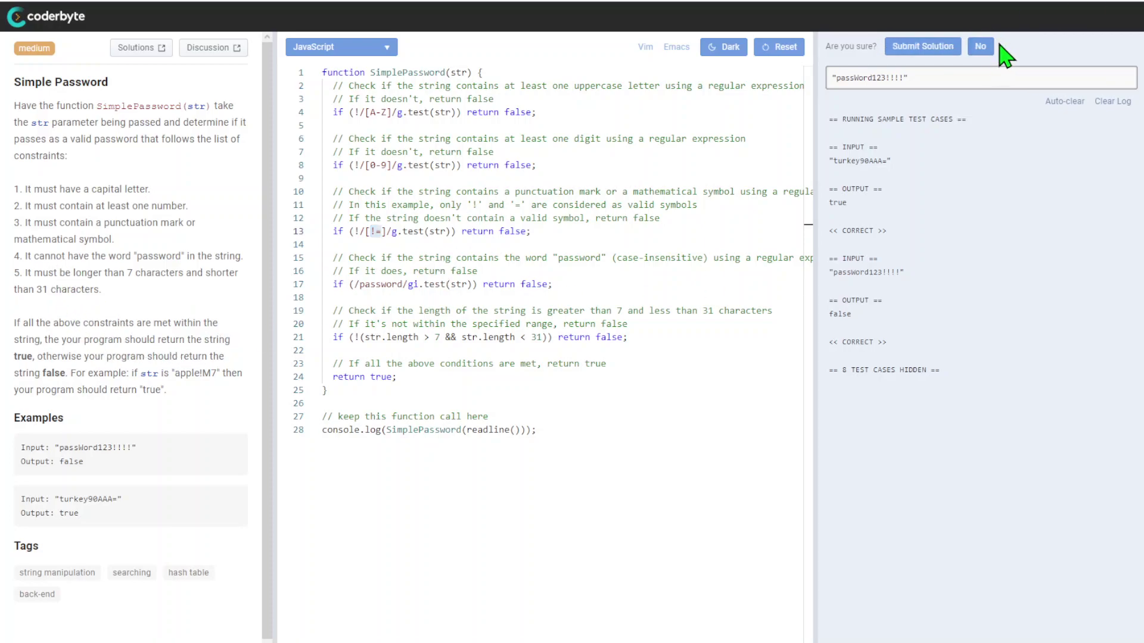
click(948, 52)
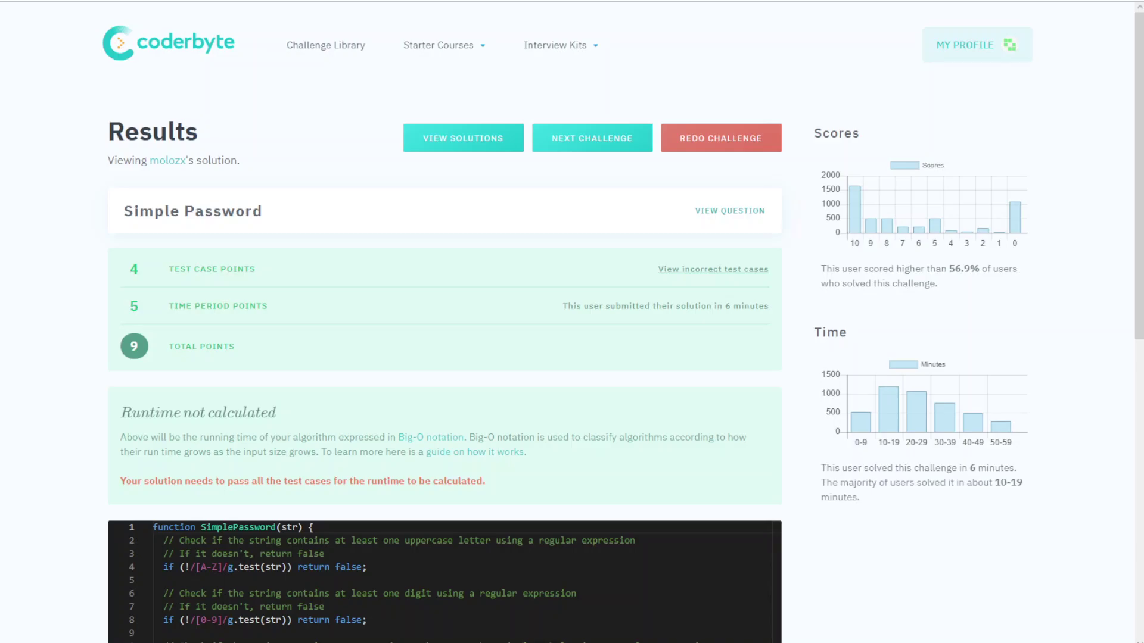
scroll(572, 358, down, 2)
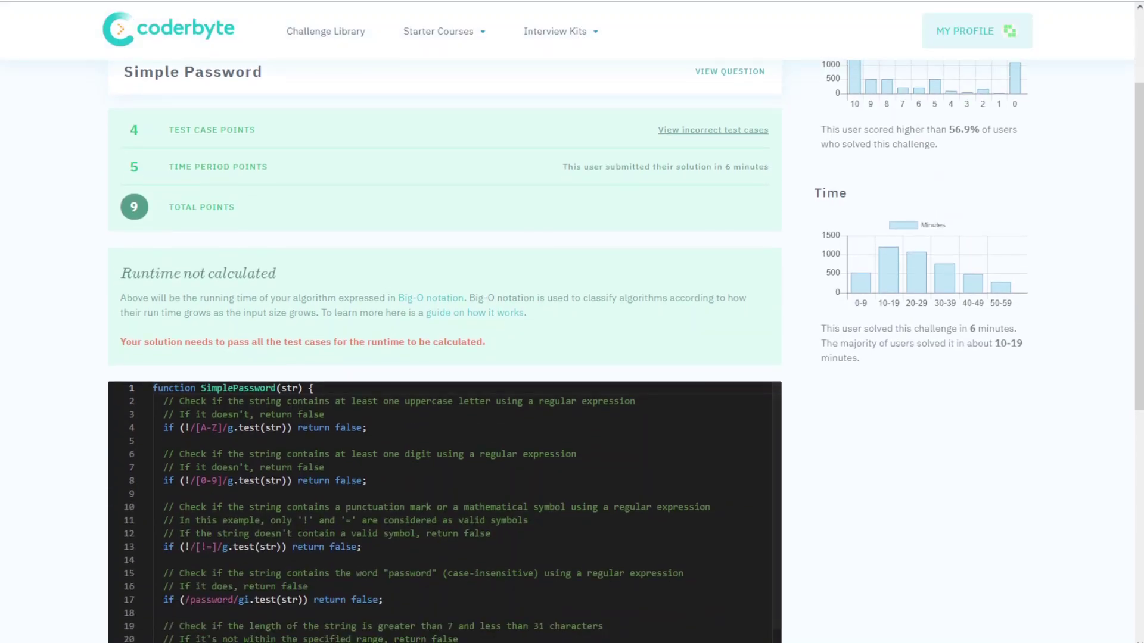
drag(657, 129, 773, 201)
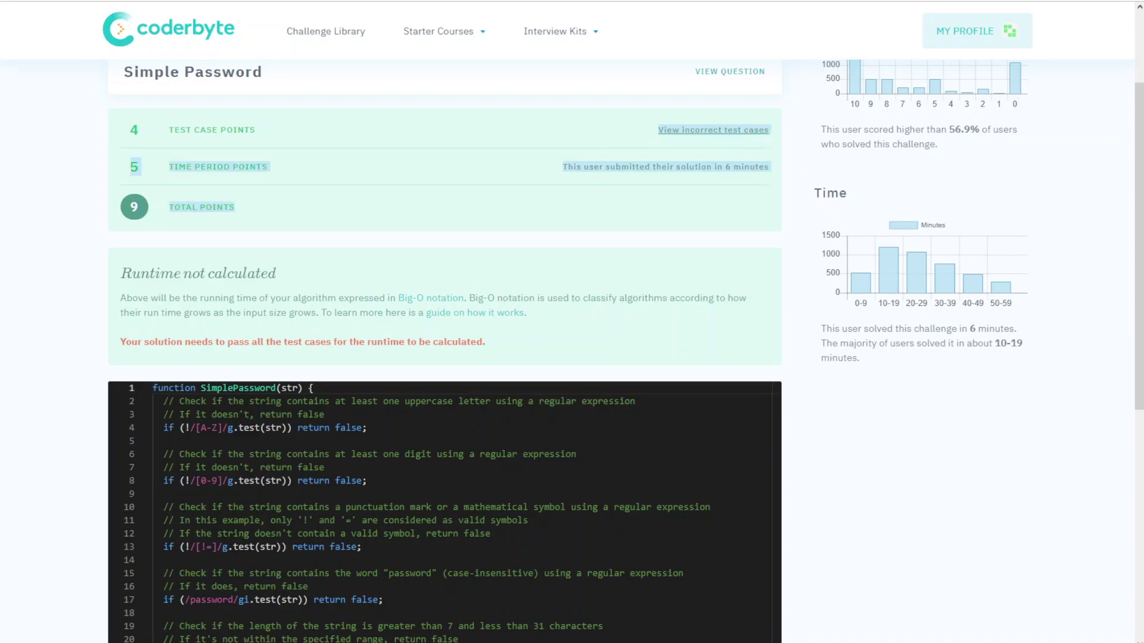
click(774, 201)
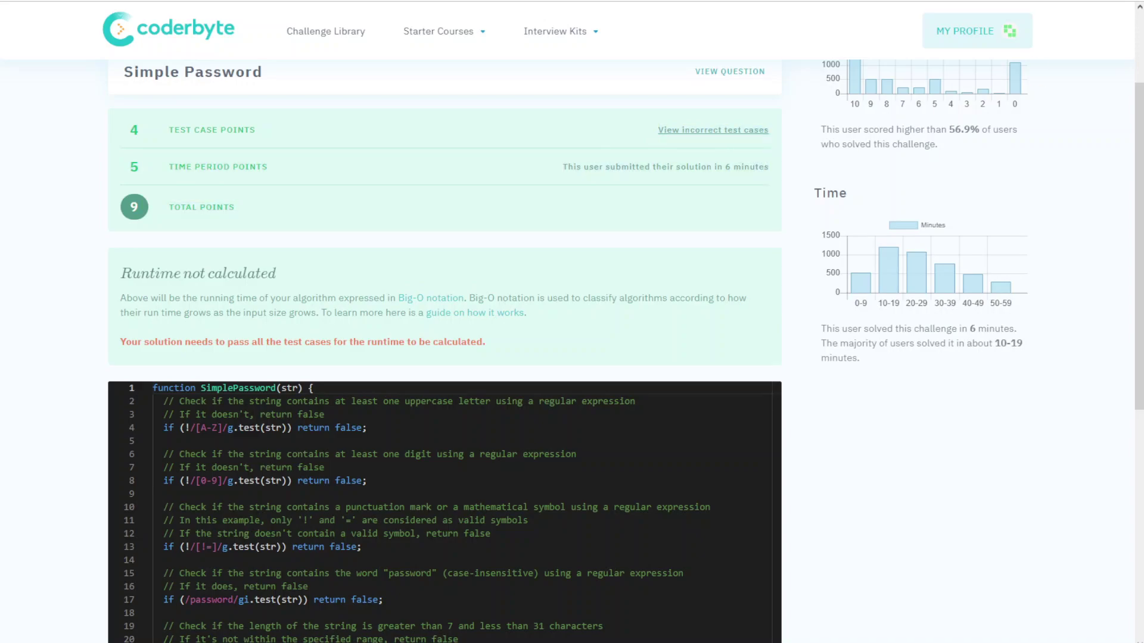
scroll(572, 358, down, 2)
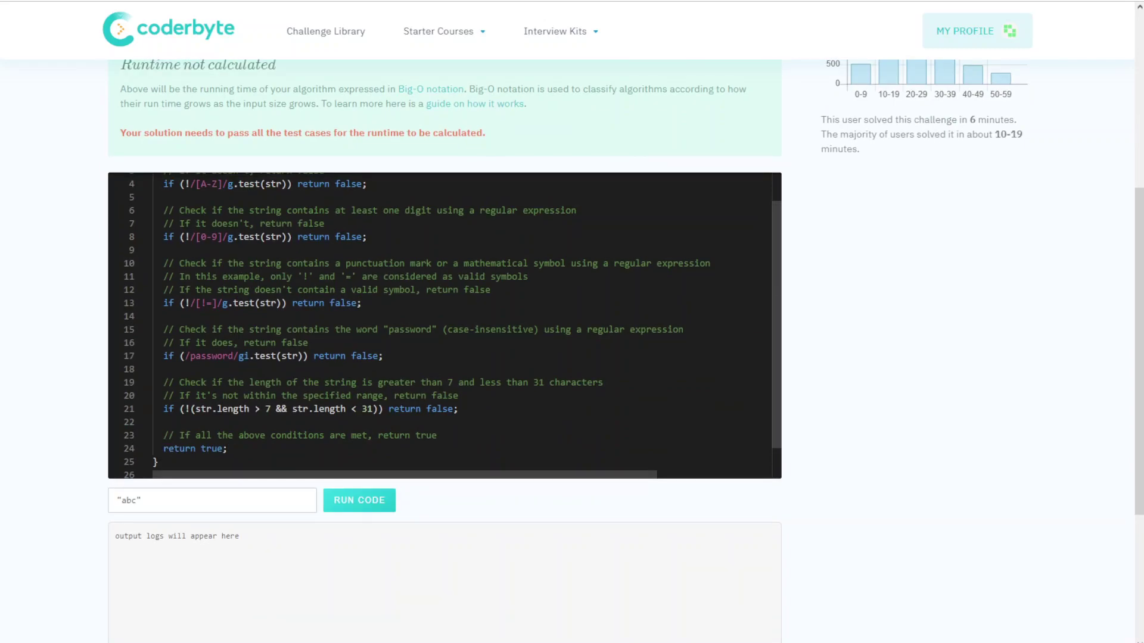
drag(179, 290, 227, 303)
scroll(314, 337, up, 1)
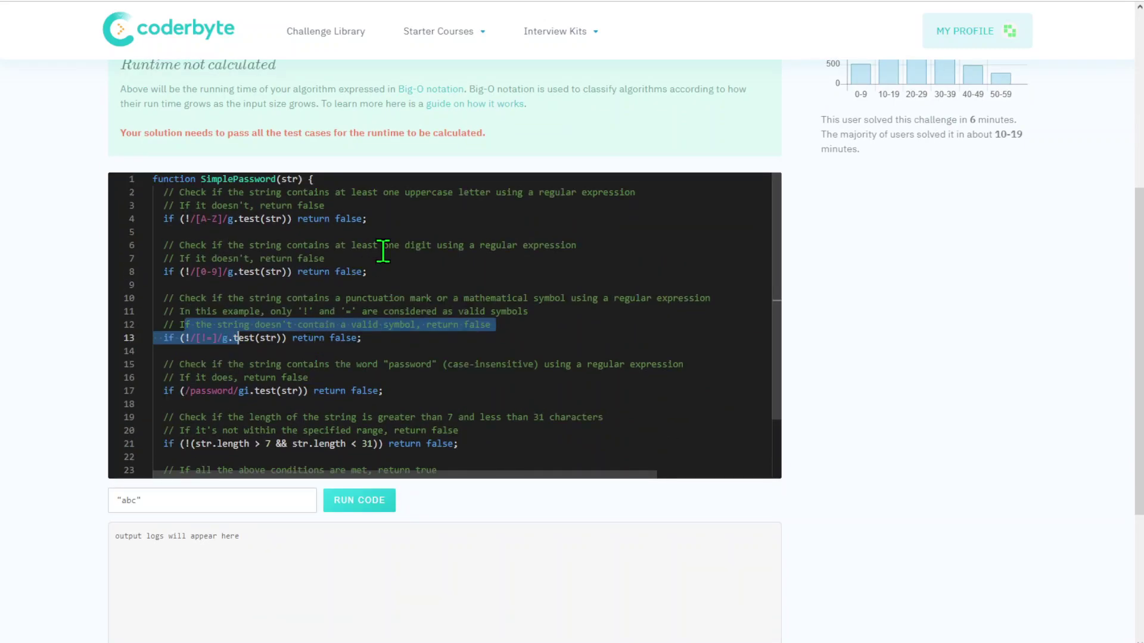
scroll(382, 248, up, 3)
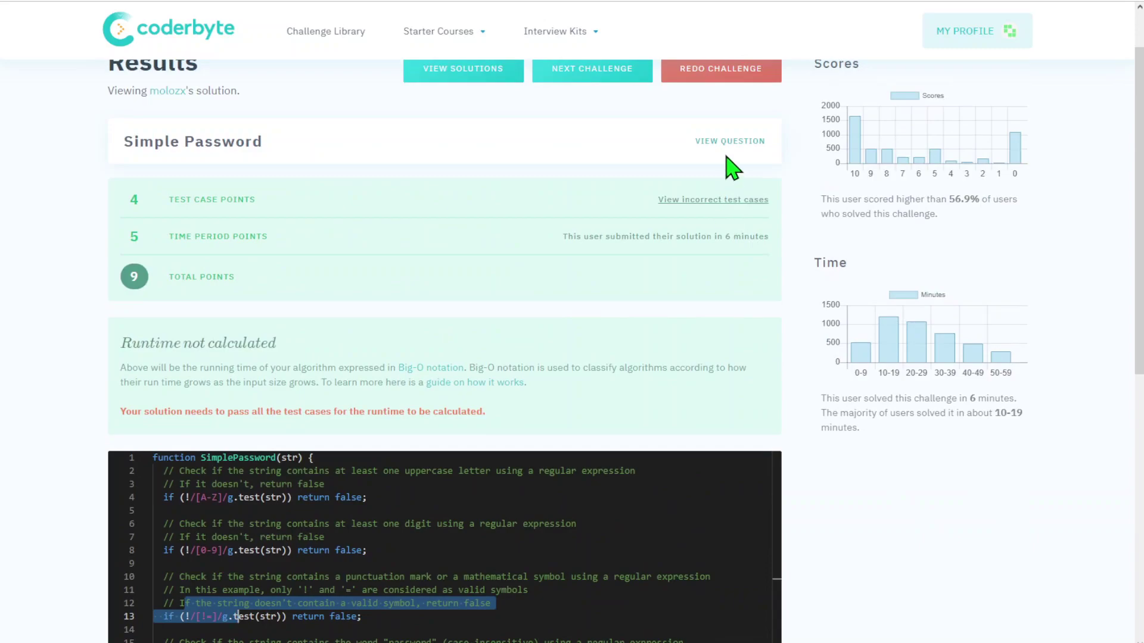
Expand the incorrect test cases to see input 123456A+, which expected true.
click(719, 199)
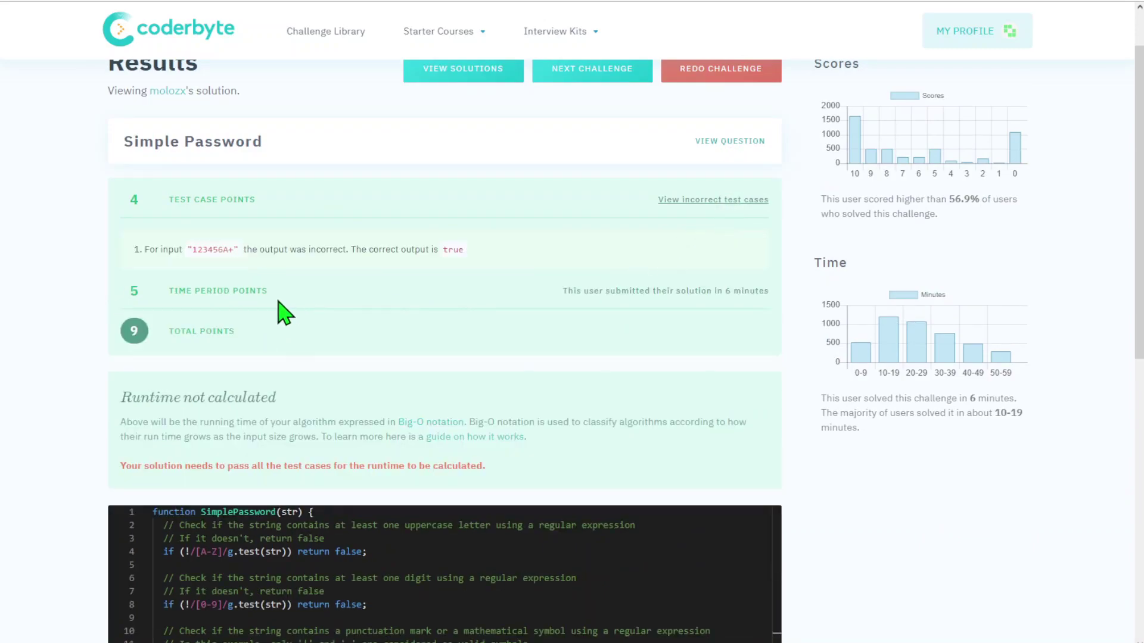
drag(235, 249, 253, 249)
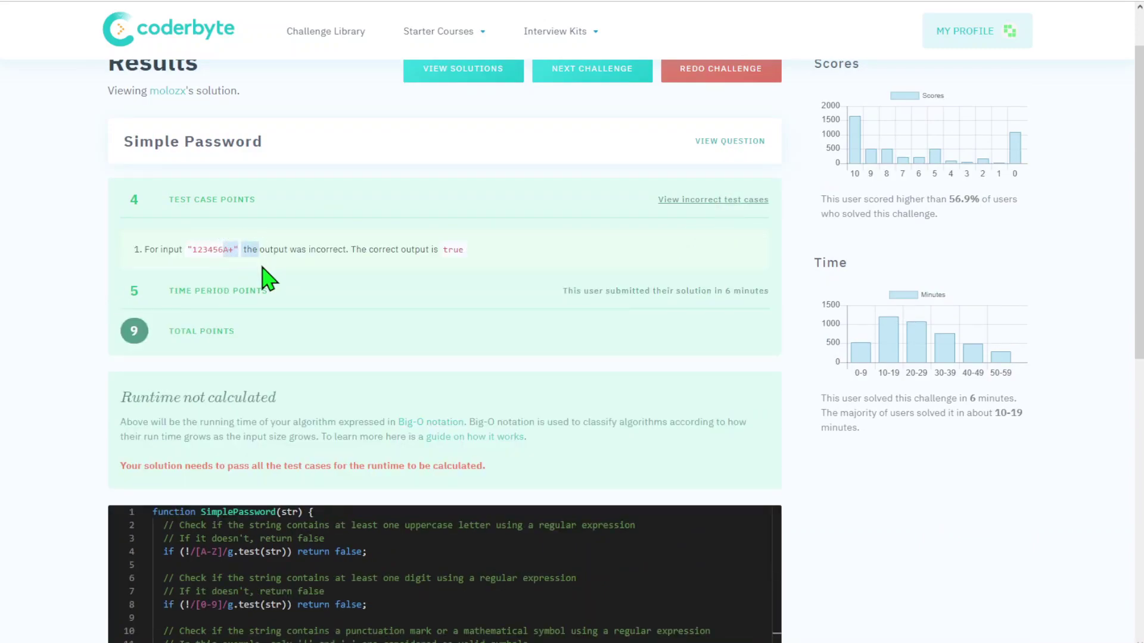
click(193, 256)
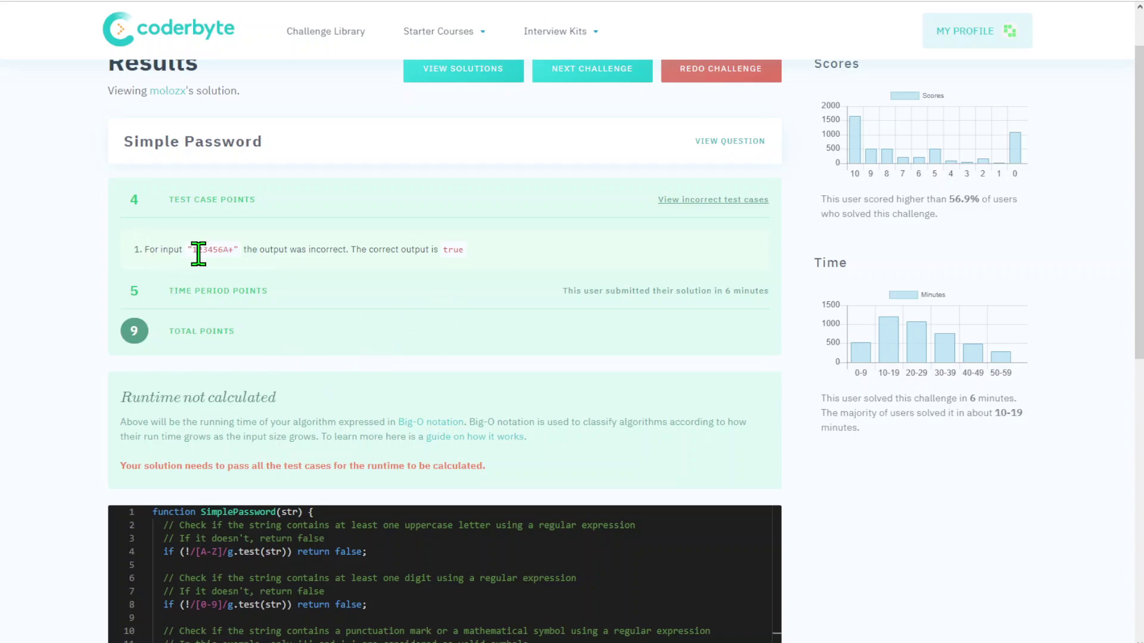
scroll(166, 350, down, 2)
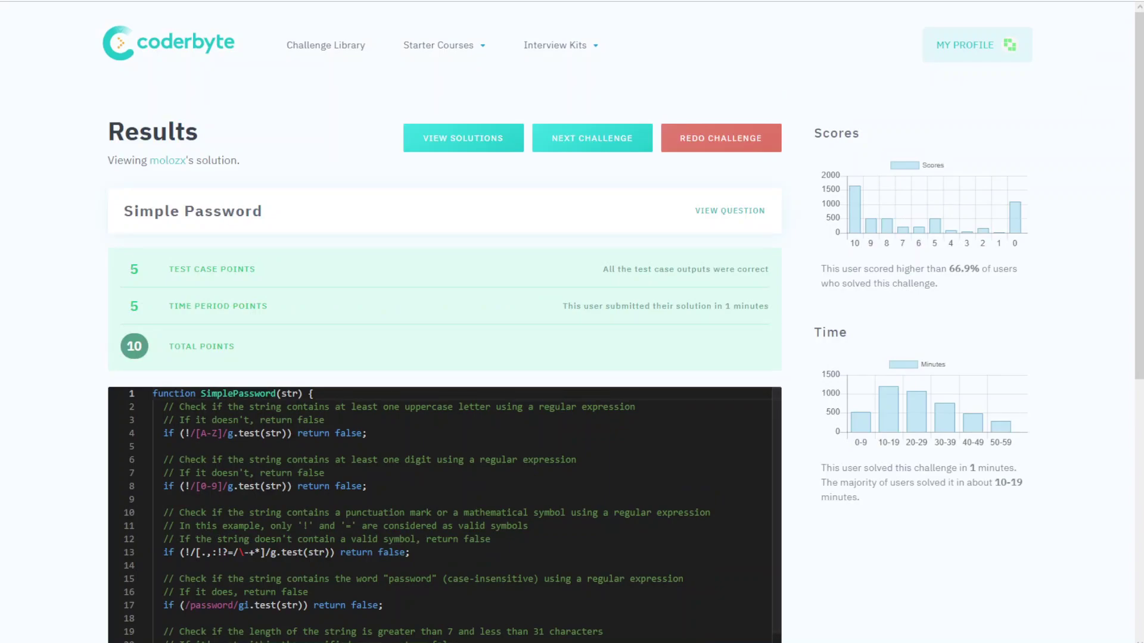
scroll(572, 358, down, 3)
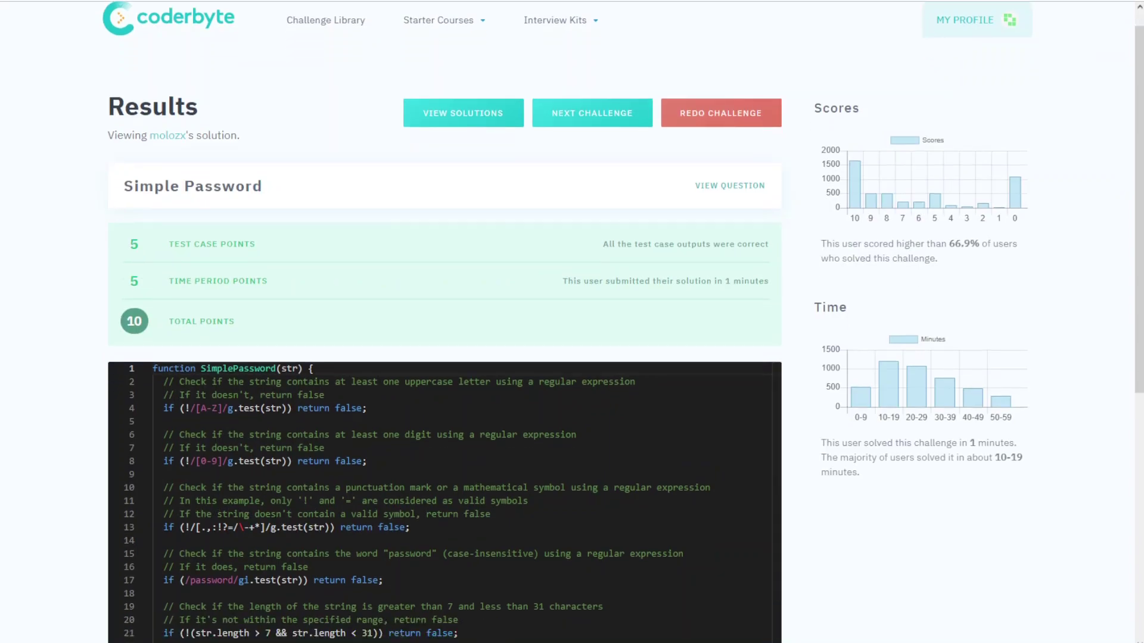
Inspect the widened [.,:!?=/\-+*] symbol regex and the 10-point result with all tests correct.
mouse_move(211, 273)
mouse_down()
mouse_move(254, 273)
mouse_move(240, 274)
mouse_up()
click(268, 286)
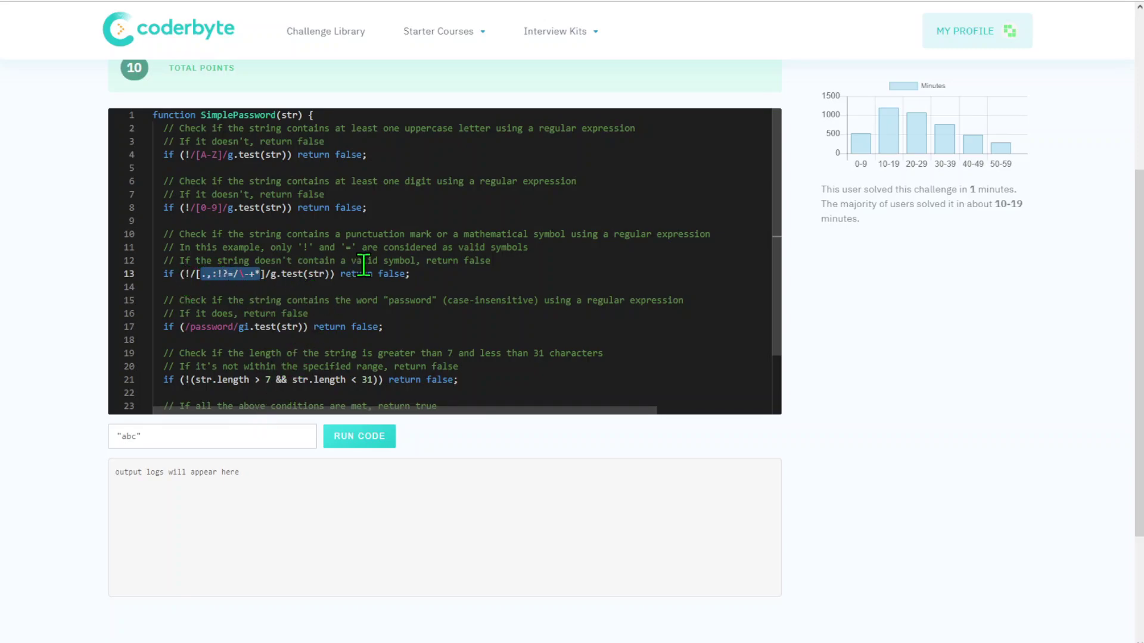
scroll(732, 396, up, 3)
scroll(355, 469, down, 3)
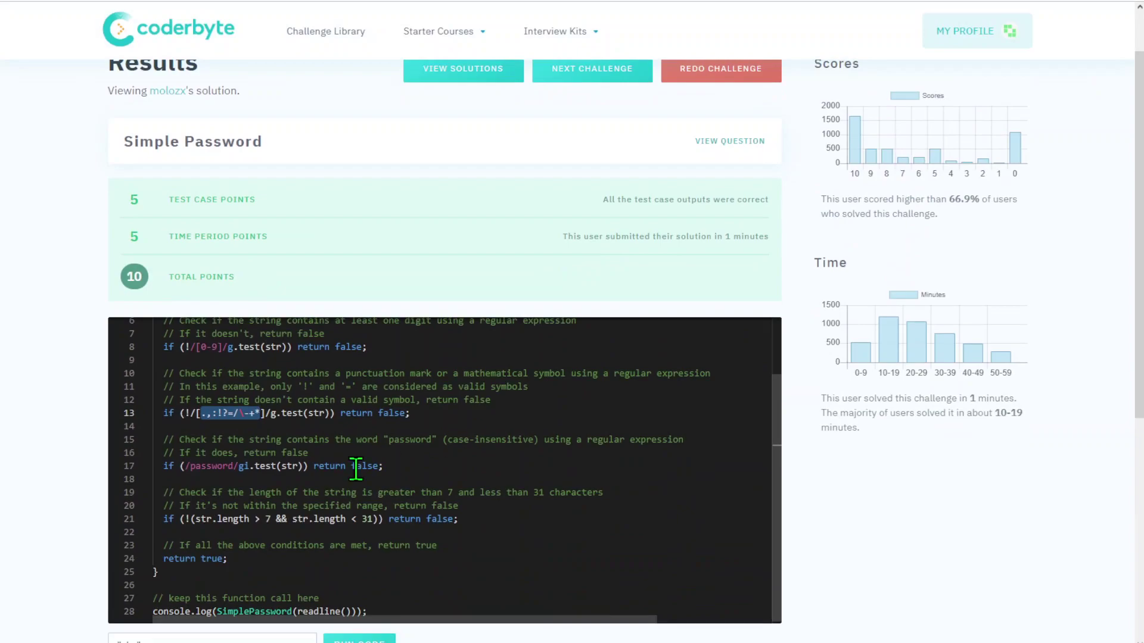
click(261, 413)
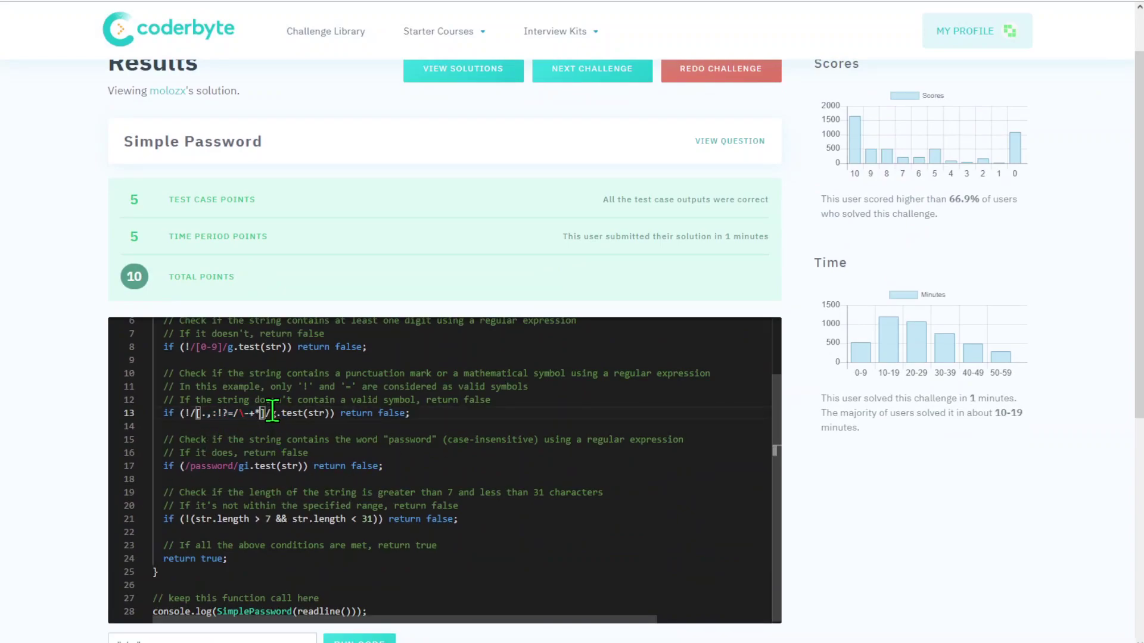
drag(280, 411, 216, 413)
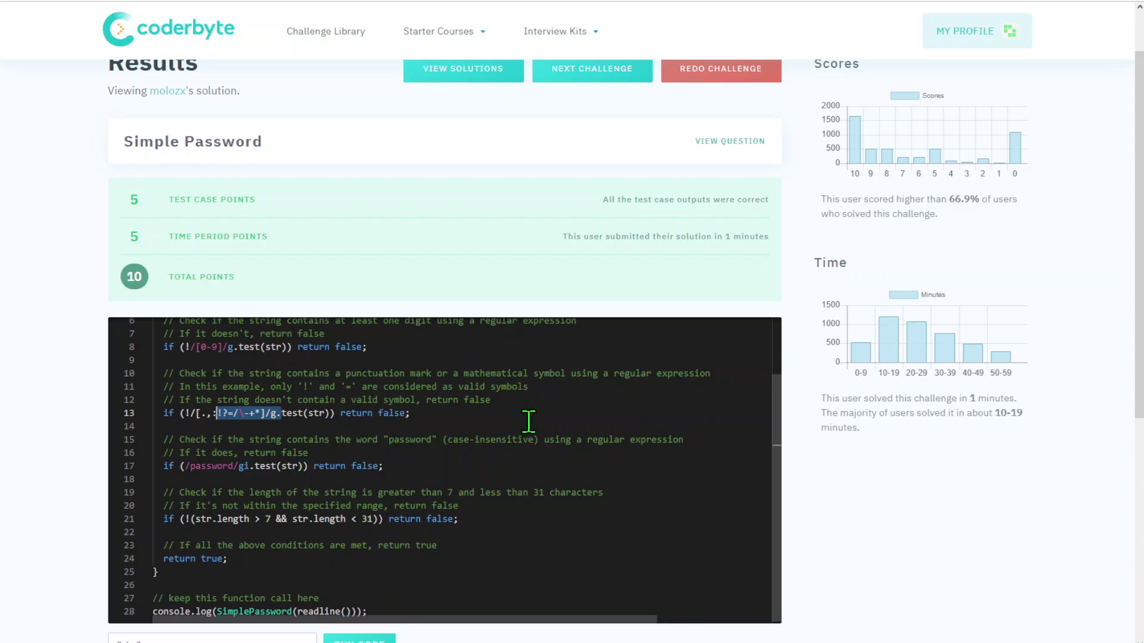
click(467, 473)
scroll(469, 474, up, 2)
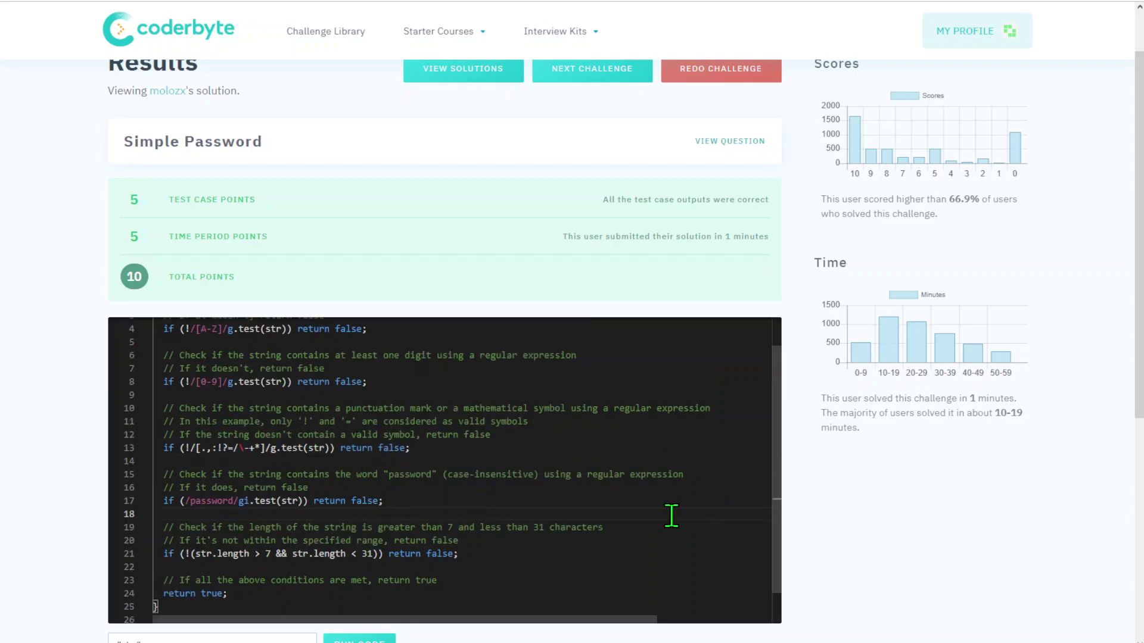
scroll(616, 483, up, 2)
drag(82, 197, 299, 205)
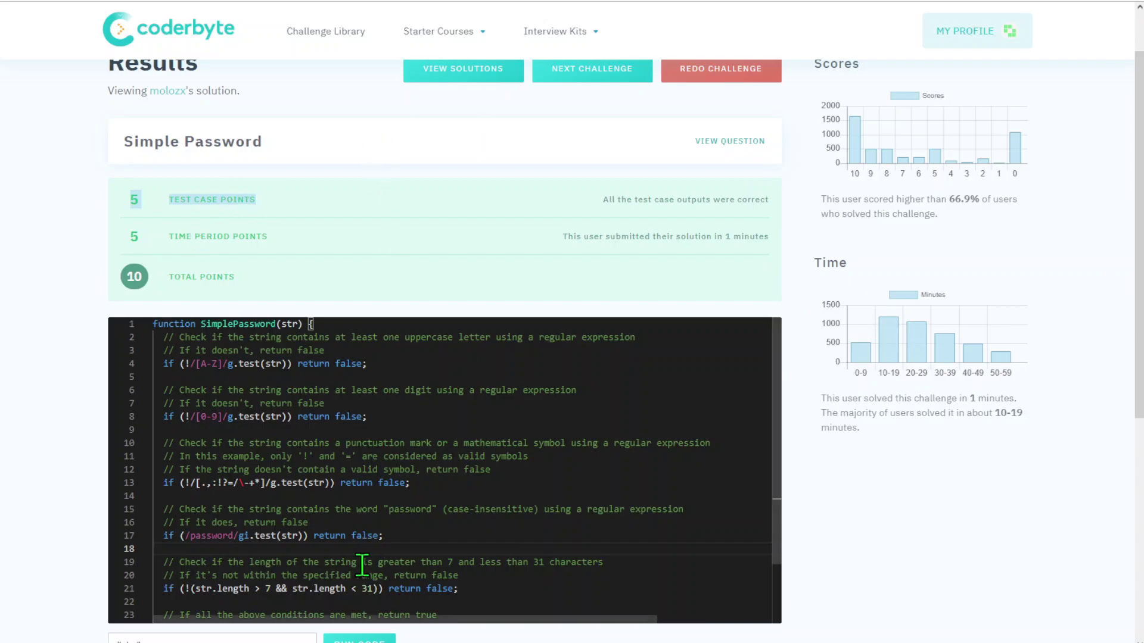
click(31, 315)
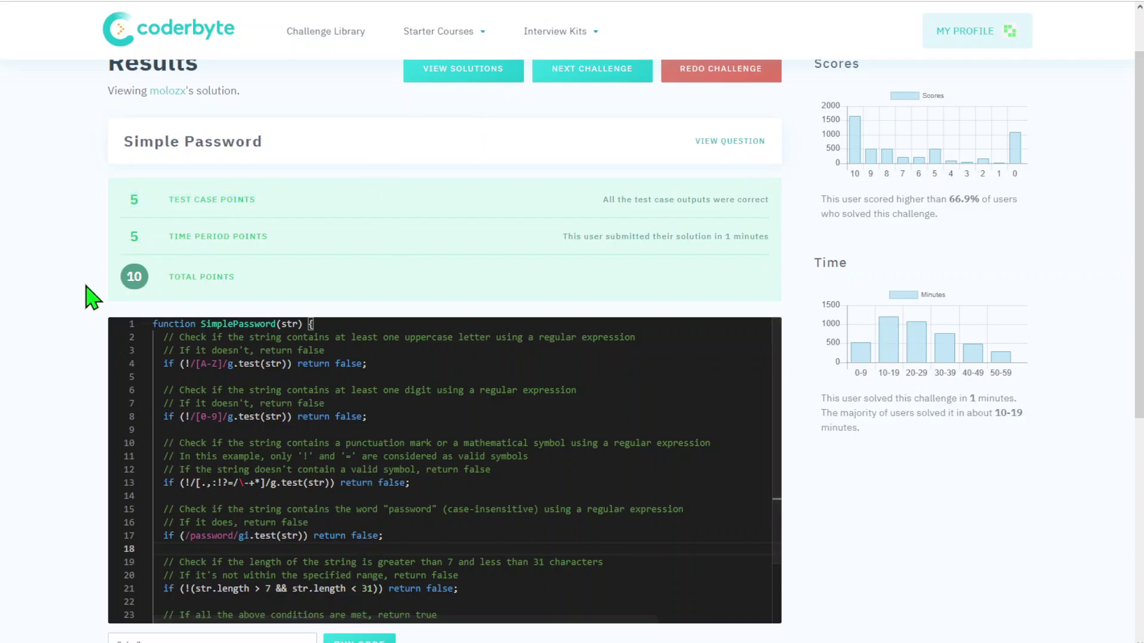
scroll(414, 263, up, 1)
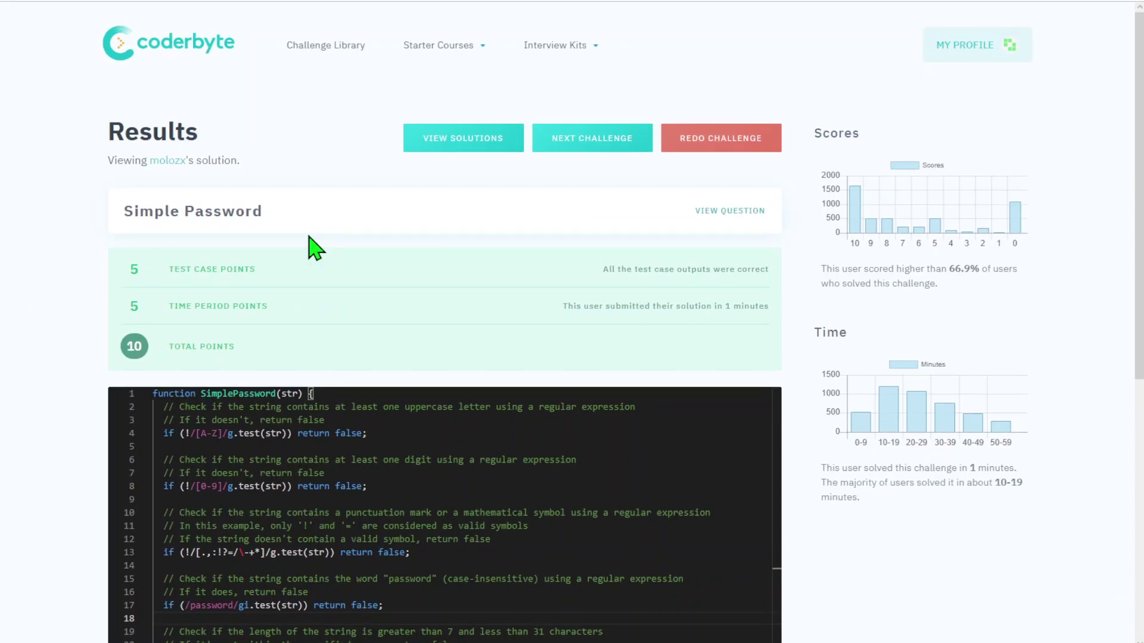